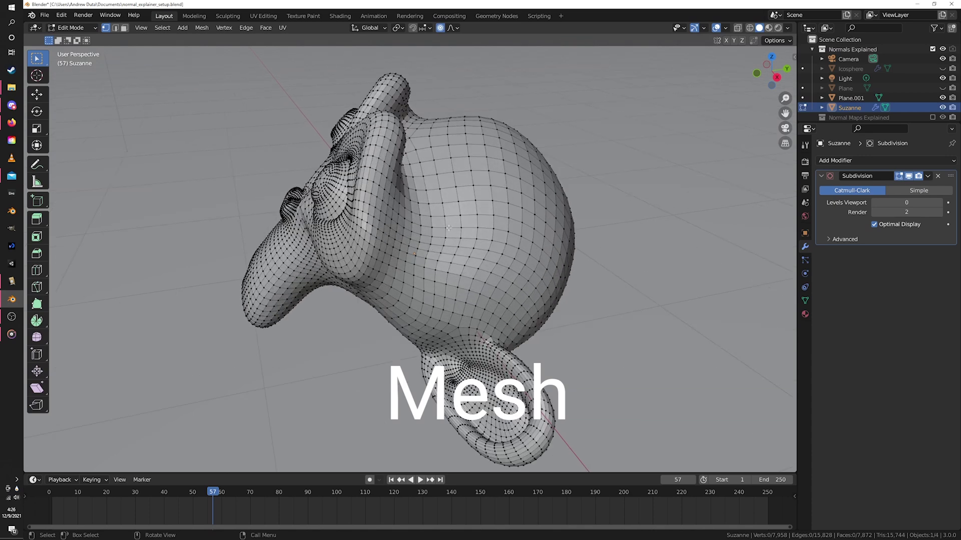
# Inspect Suzanne's mesh in face select mode, picking a single face, then return to Object Mode
pyautogui.moveTo(501, 218)
pyautogui.mouseDown(button='middle')
pyautogui.moveTo(408, 224)
pyautogui.moveTo(441, 223)
pyautogui.moveTo(476, 243)
pyautogui.moveTo(515, 224)
pyautogui.moveTo(506, 228)
pyautogui.mouseUp(button='middle')
pyautogui.press('3')
pyautogui.click(400, 215)
pyautogui.press('Tab')
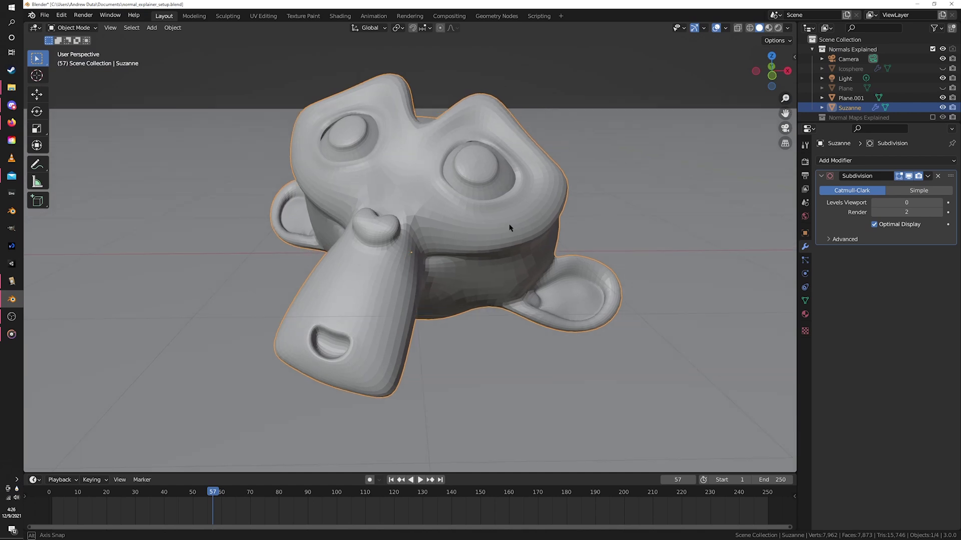
# Clear the selection and switch the viewport to Rendered shading around Suzanne
pyautogui.moveTo(457, 63); pyautogui.dragTo(530, 121)
pyautogui.click(533, 95)
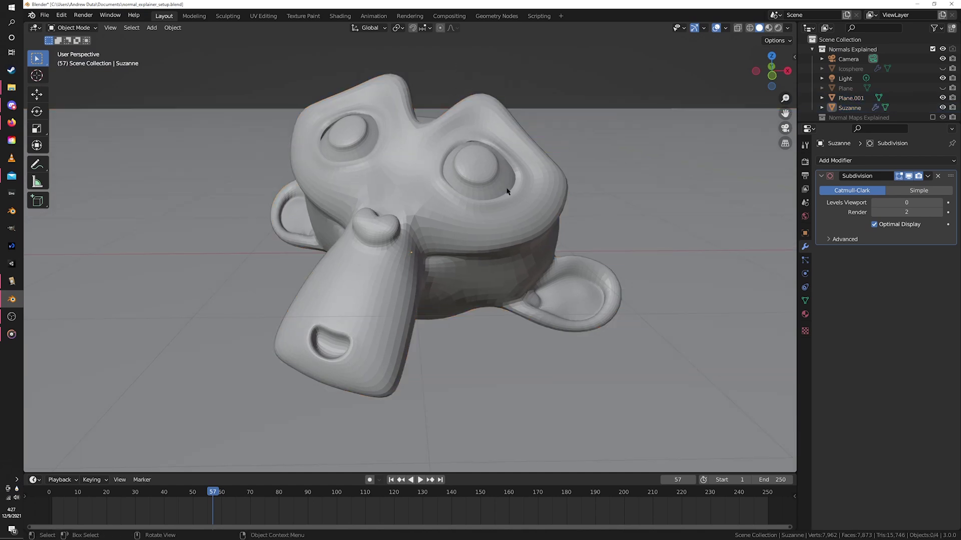
pyautogui.moveTo(506, 189)
pyautogui.mouseDown(button='middle')
pyautogui.moveTo(395, 220)
pyautogui.moveTo(523, 217)
pyautogui.moveTo(491, 218)
pyautogui.mouseUp(button='middle')
pyautogui.press('z')
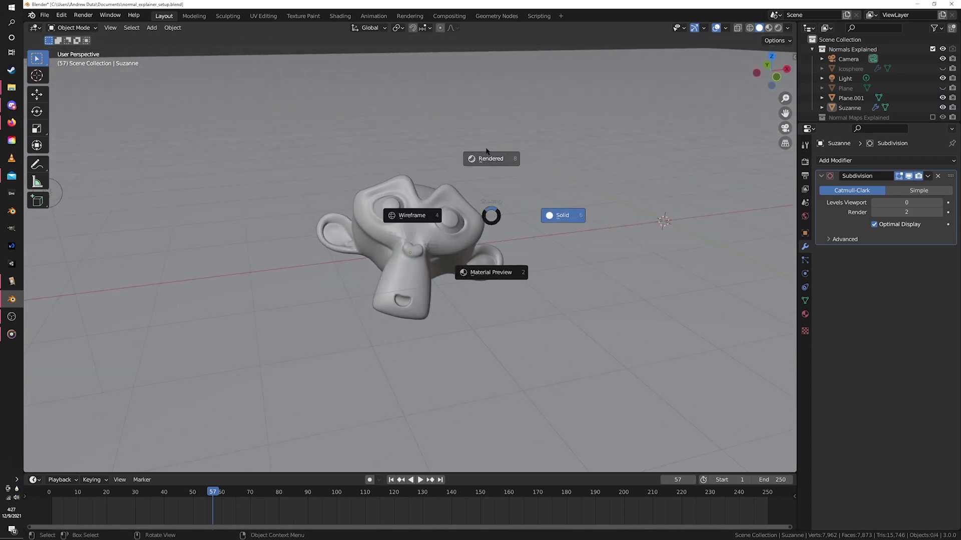
pyautogui.click(489, 157)
pyautogui.moveTo(494, 169); pyautogui.dragTo(316, 156, button='middle')
pyautogui.moveTo(225, 125); pyautogui.dragTo(310, 152, button='middle')
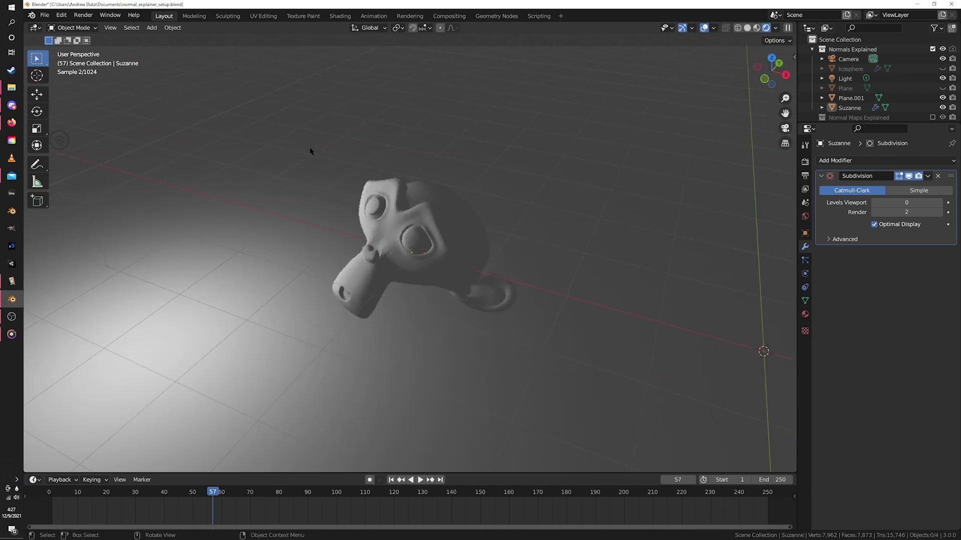
# Select the Light and move it along X to -4.7533 m
pyautogui.click(64, 144)
pyautogui.click(64, 144)
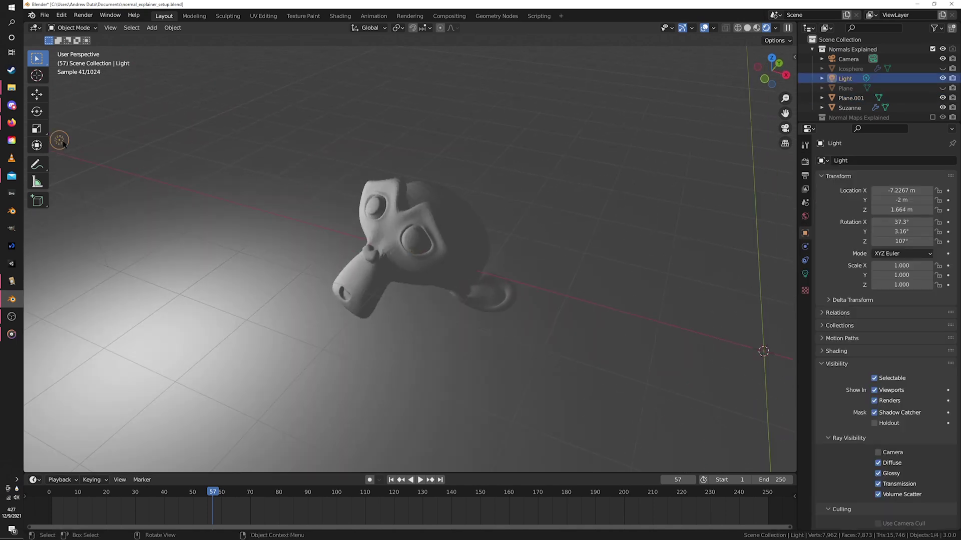
pyautogui.press('g')
pyautogui.press('x')
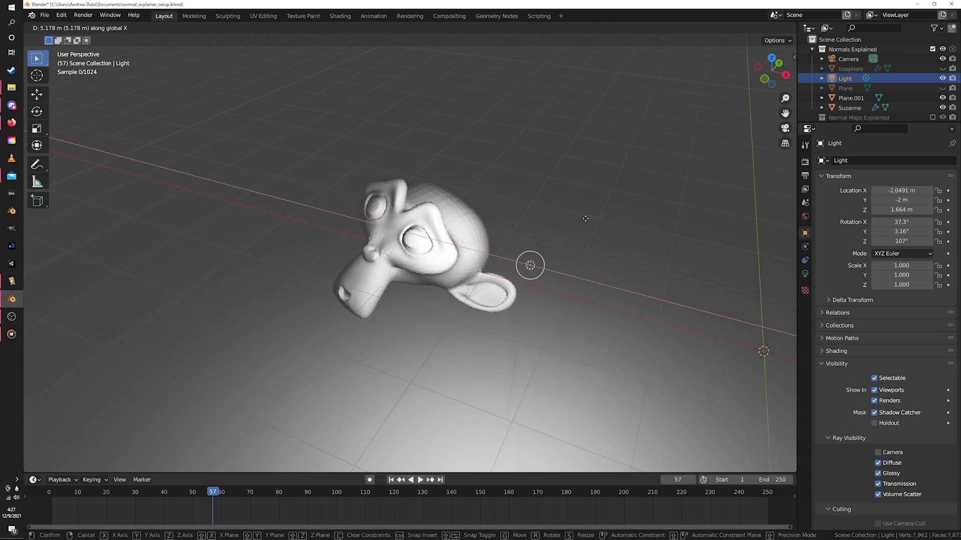
pyautogui.click(278, 200)
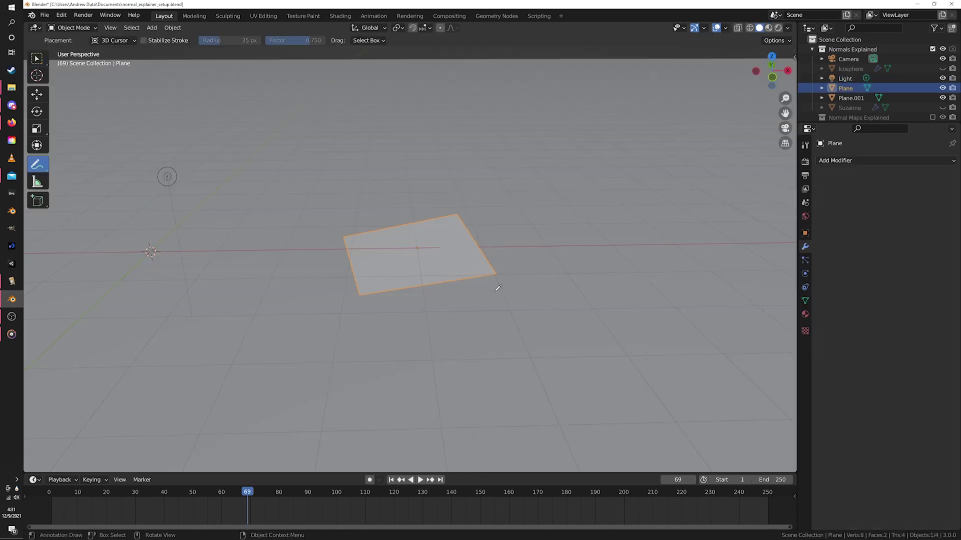
# Draw a blue annotation arrow beside the plane showing its facing direction, then view it in Edit Mode
pyautogui.moveTo(498, 288)
pyautogui.mouseDown(button='middle')
pyautogui.moveTo(496, 270)
pyautogui.moveTo(489, 298)
pyautogui.moveTo(455, 270)
pyautogui.moveTo(485, 285)
pyautogui.moveTo(532, 287)
pyautogui.moveTo(475, 265)
pyautogui.moveTo(415, 258)
pyautogui.mouseUp(button='middle')
pyautogui.moveTo(416, 259); pyautogui.dragTo(380, 227)
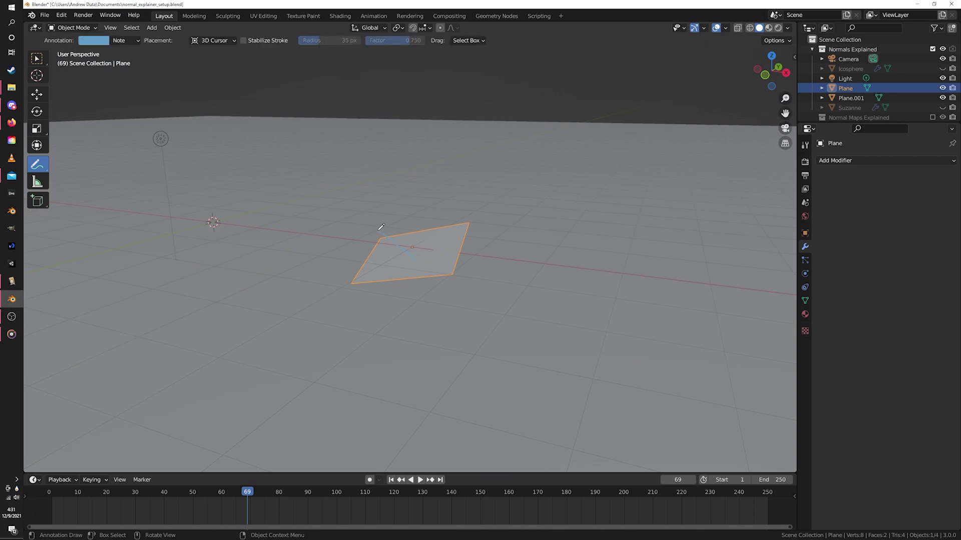
pyautogui.moveTo(433, 253)
pyautogui.mouseDown(button='middle')
pyautogui.moveTo(468, 268)
pyautogui.moveTo(448, 242)
pyautogui.mouseUp(button='middle')
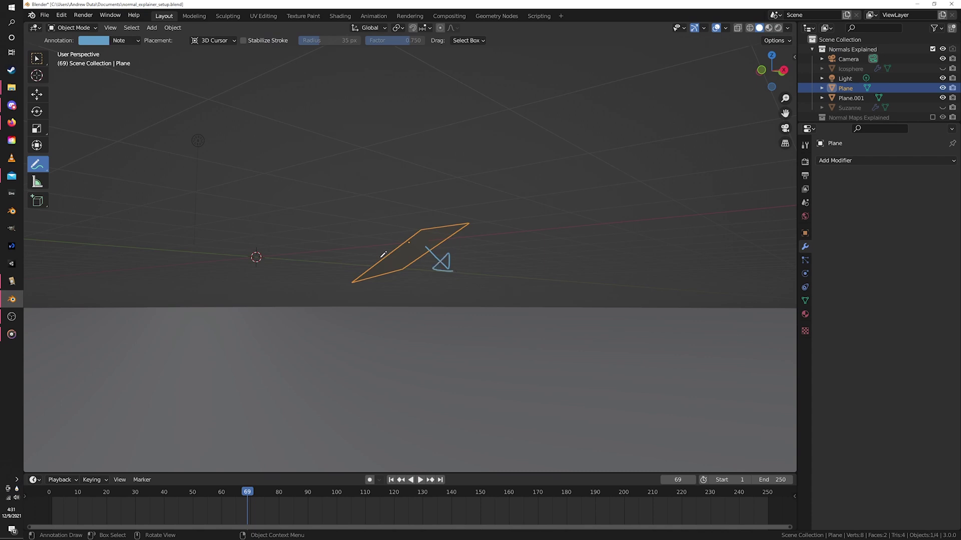
pyautogui.moveTo(363, 255); pyautogui.dragTo(459, 304, button='middle')
pyautogui.press('Tab')
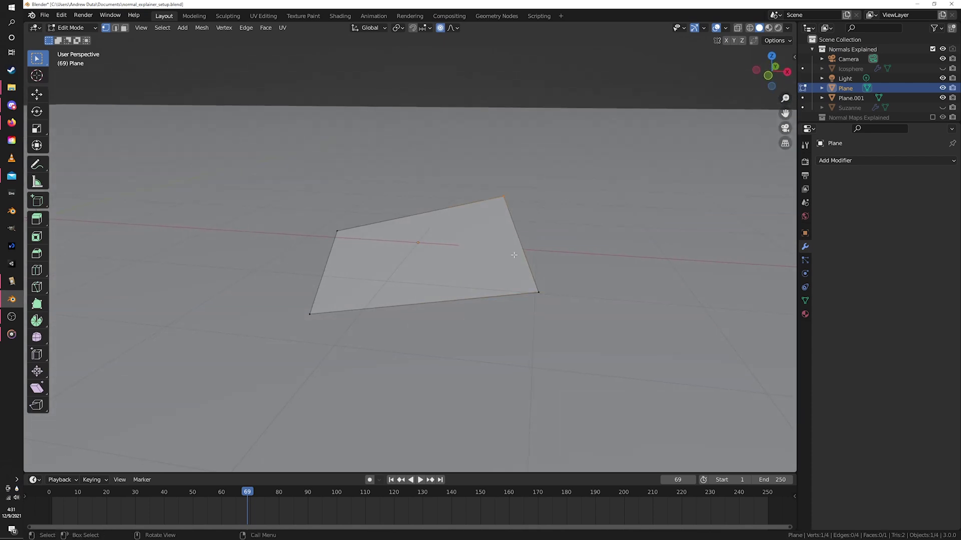
pyautogui.moveTo(574, 322); pyautogui.dragTo(171, 309, button='middle')
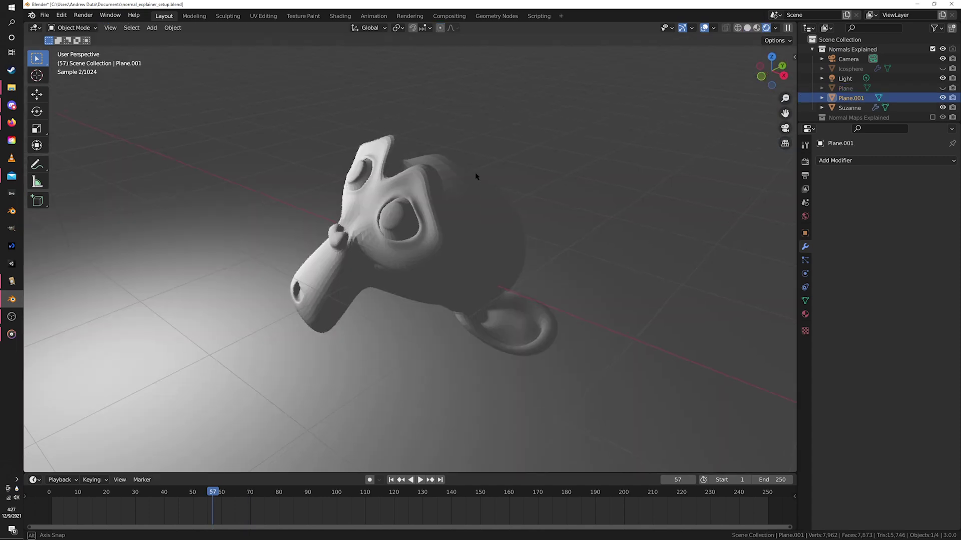
# Switch to Solid shading and put Suzanne into Edit Mode
pyautogui.press('z')
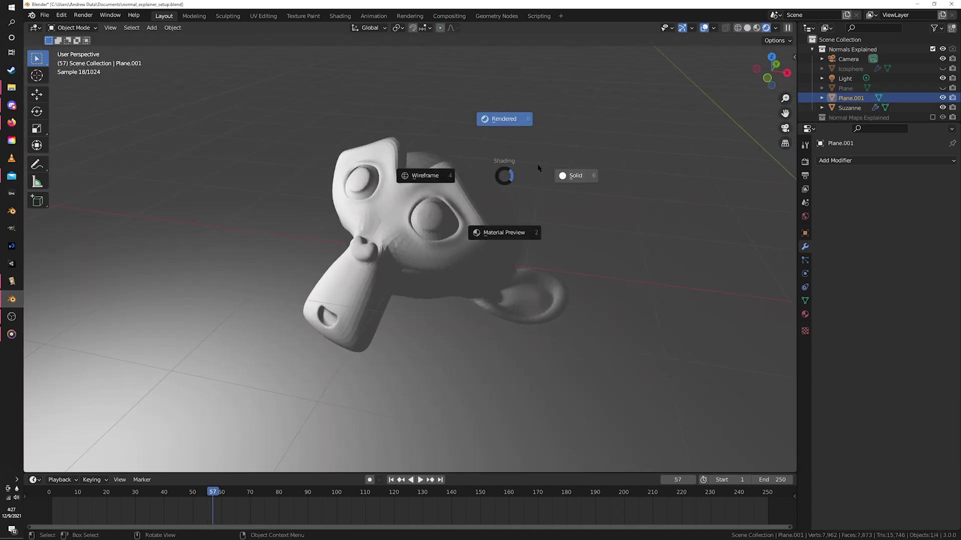
pyautogui.click(530, 182)
pyautogui.moveTo(530, 183)
pyautogui.mouseDown(button='middle')
pyautogui.moveTo(416, 228)
pyautogui.moveTo(459, 220)
pyautogui.moveTo(430, 216)
pyautogui.moveTo(399, 238)
pyautogui.moveTo(446, 187)
pyautogui.moveTo(440, 235)
pyautogui.moveTo(543, 212)
pyautogui.moveTo(505, 220)
pyautogui.mouseUp(button='middle')
pyautogui.click(506, 215)
pyautogui.scroll(-3, 507, 215)
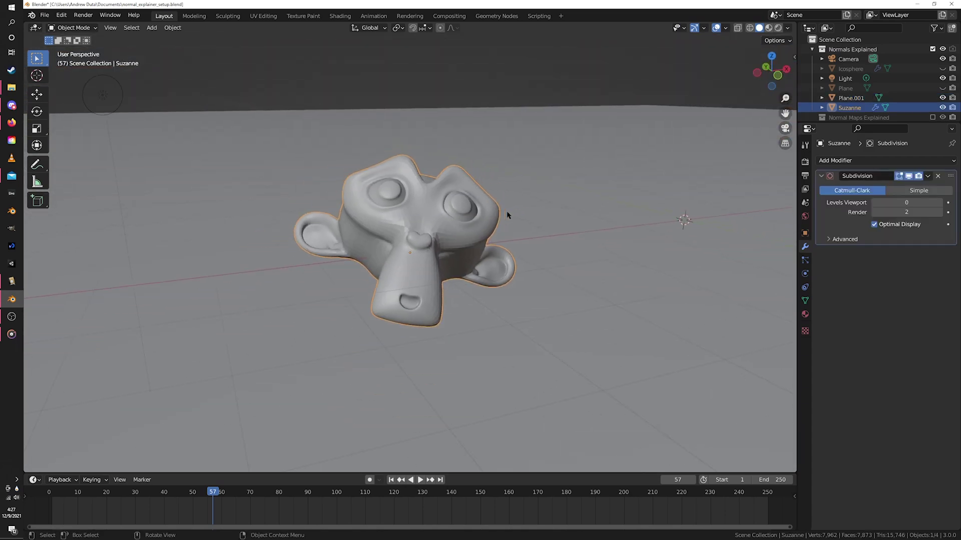
pyautogui.press('Tab')
# Enable Display Face Normals in the overlays with size 0.08 and inspect a vertex
pyautogui.click(727, 28)
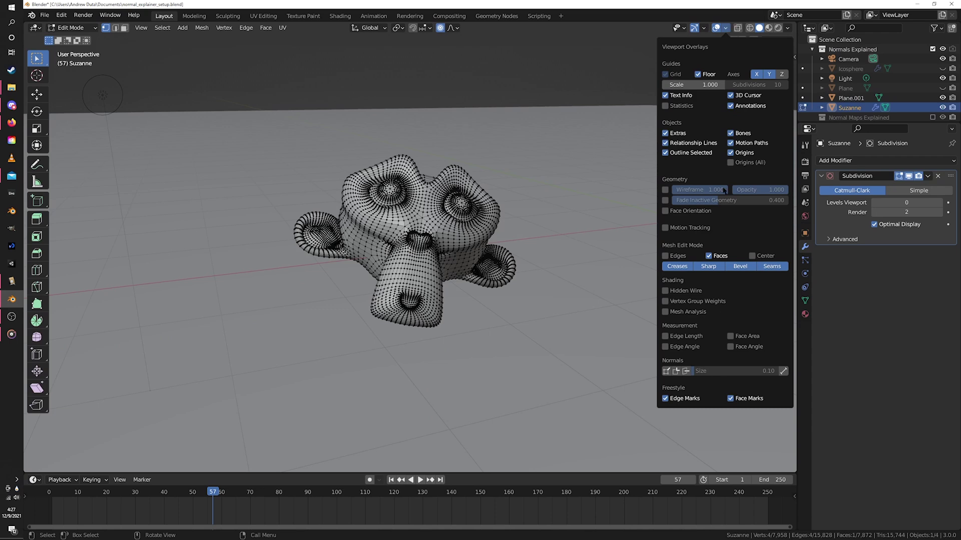
pyautogui.click(686, 371)
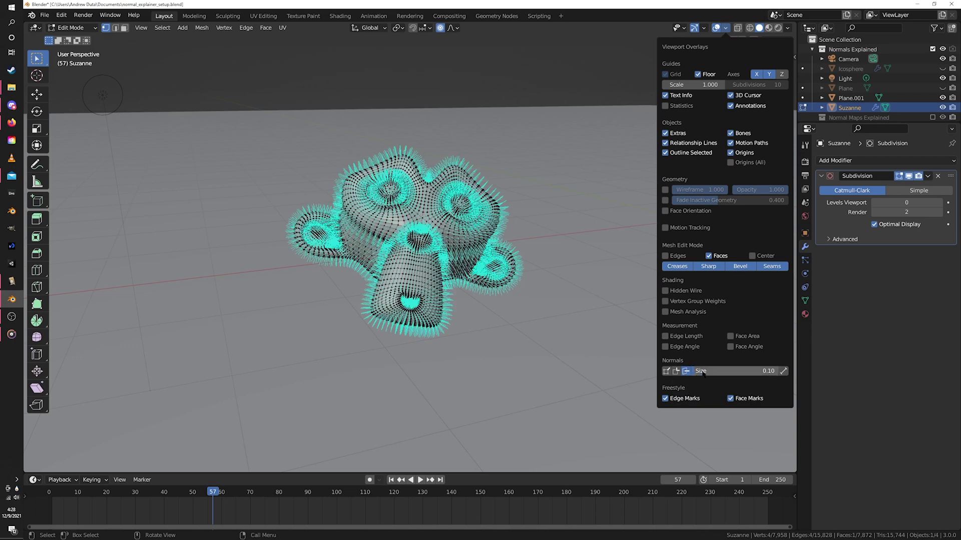
pyautogui.moveTo(731, 371)
pyautogui.mouseDown()
pyautogui.moveTo(750, 371)
pyautogui.moveTo(728, 370)
pyautogui.mouseUp()
pyautogui.moveTo(525, 164); pyautogui.dragTo(498, 211, button='middle')
pyautogui.click(505, 210)
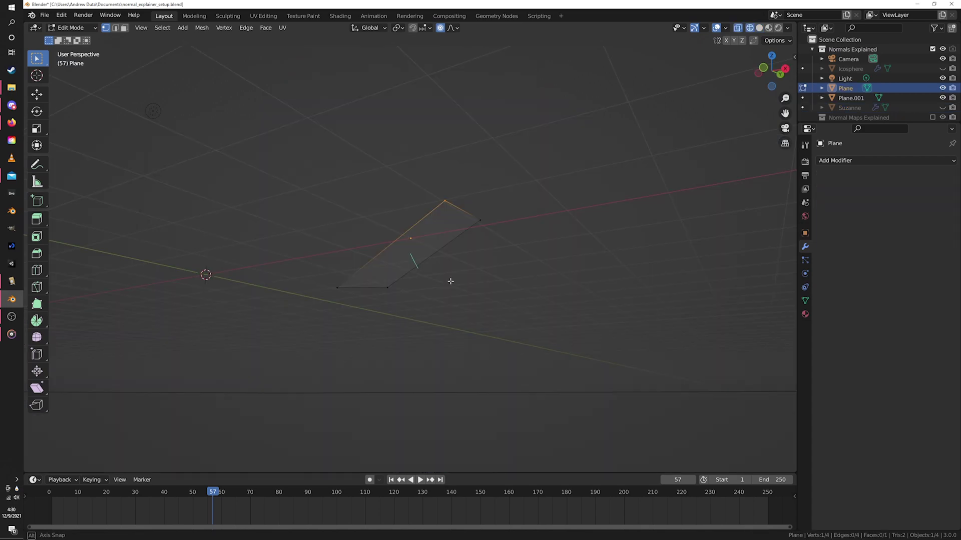
# Switch the viewport back to Rendered shading
pyautogui.moveTo(409, 248)
pyautogui.mouseDown(button='middle')
pyautogui.moveTo(407, 290)
pyautogui.moveTo(426, 311)
pyautogui.mouseUp(button='middle')
pyautogui.press('z')
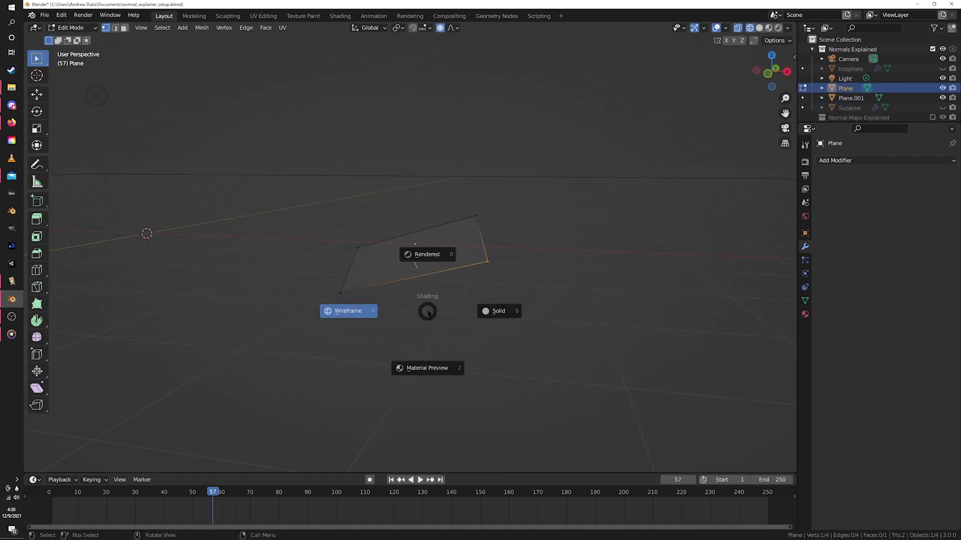
pyautogui.click(441, 259)
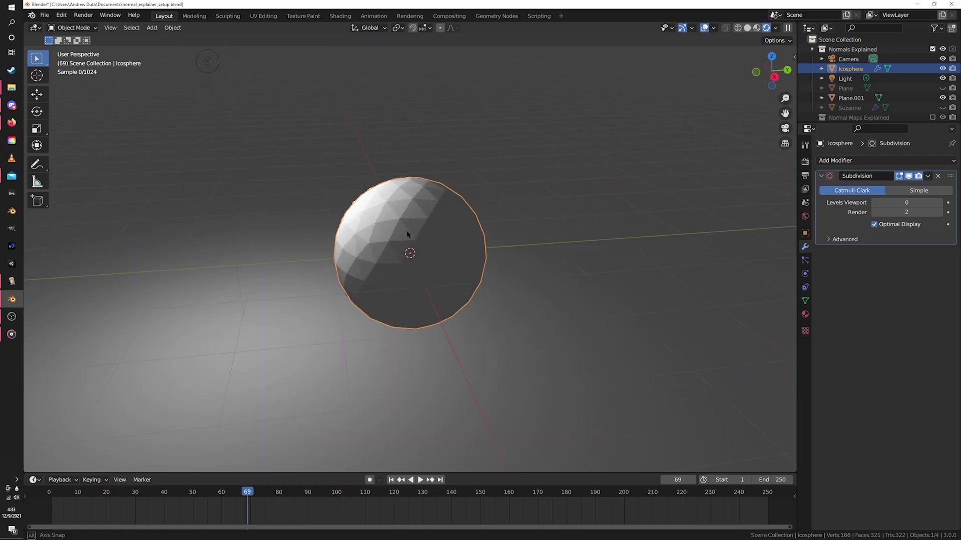
# Add subdivision to the Icosphere at levels 1, 2 and then 3 with Ctrl+1/2/3
pyautogui.moveTo(407, 225)
pyautogui.mouseDown(button='middle')
pyautogui.moveTo(457, 236)
pyautogui.moveTo(495, 215)
pyautogui.moveTo(313, 223)
pyautogui.moveTo(320, 241)
pyautogui.moveTo(352, 251)
pyautogui.moveTo(386, 241)
pyautogui.mouseUp(button='middle')
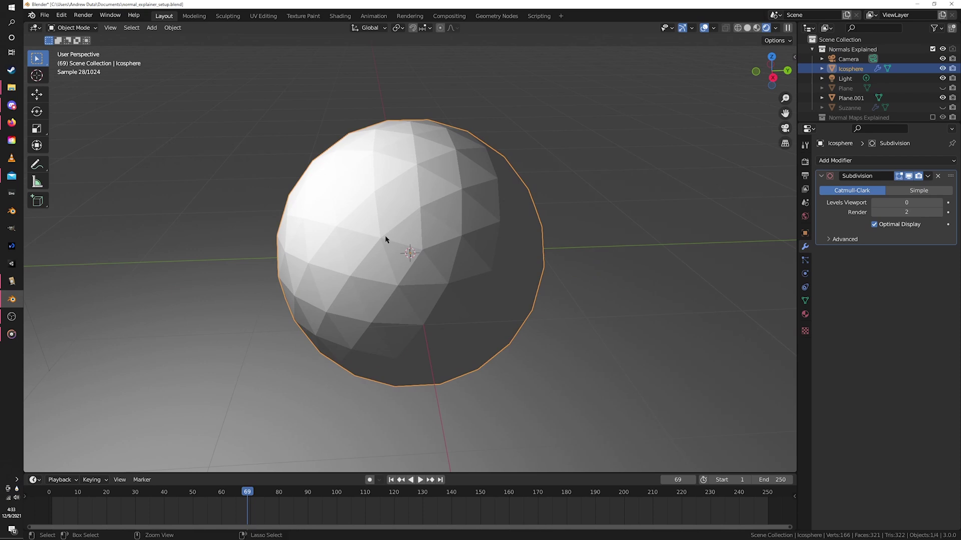
pyautogui.hotkey('ctrl', '1')
pyautogui.hotkey('ctrl', '2')
pyautogui.hotkey('ctrl', '3')
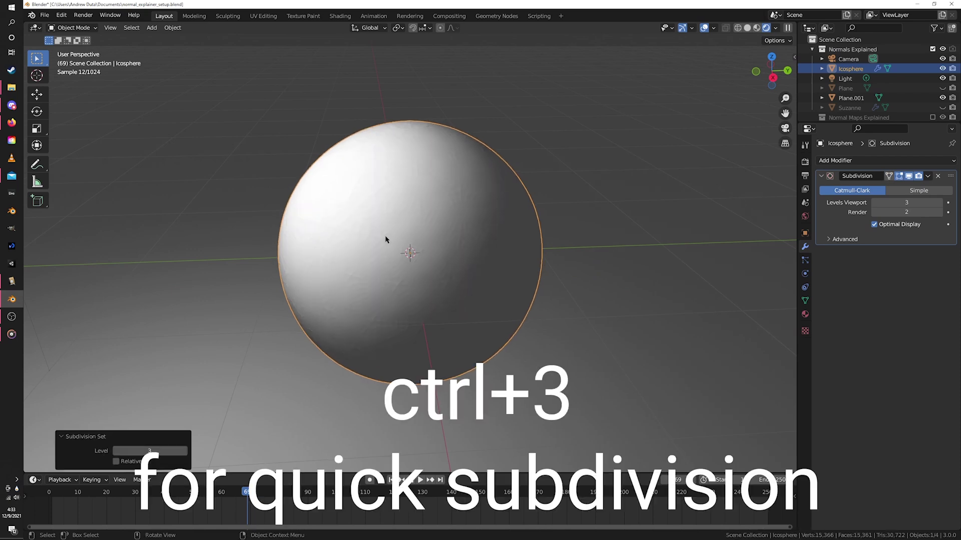
pyautogui.scroll(5, 386, 239)
# Inspect the smoothed sphere, then delete its Subdivision modifier
pyautogui.moveTo(394, 229); pyautogui.dragTo(417, 218, button='middle')
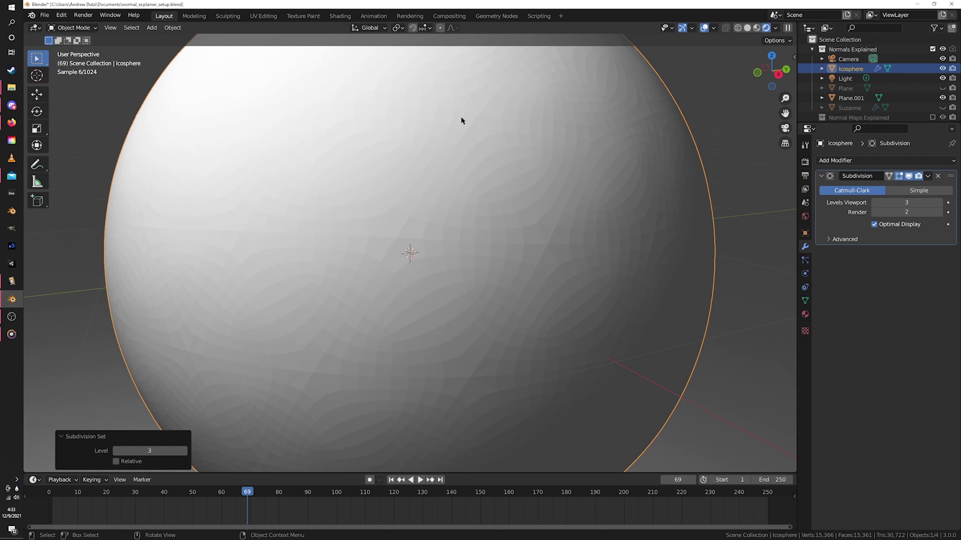
pyautogui.moveTo(450, 247)
pyautogui.mouseDown(button='middle')
pyautogui.moveTo(408, 251)
pyautogui.moveTo(369, 276)
pyautogui.mouseUp(button='middle')
pyautogui.scroll(-3, 369, 276)
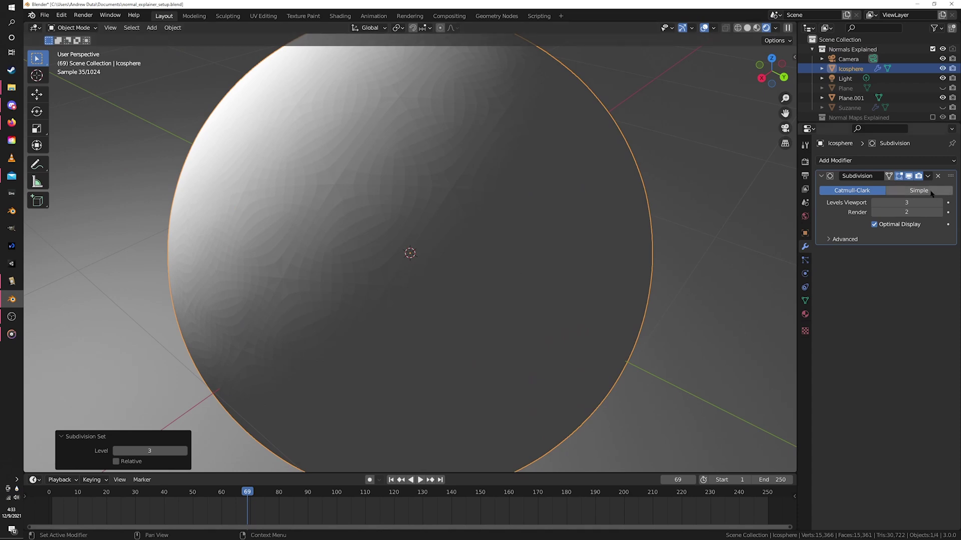
pyautogui.click(937, 176)
pyautogui.scroll(-4, 425, 200)
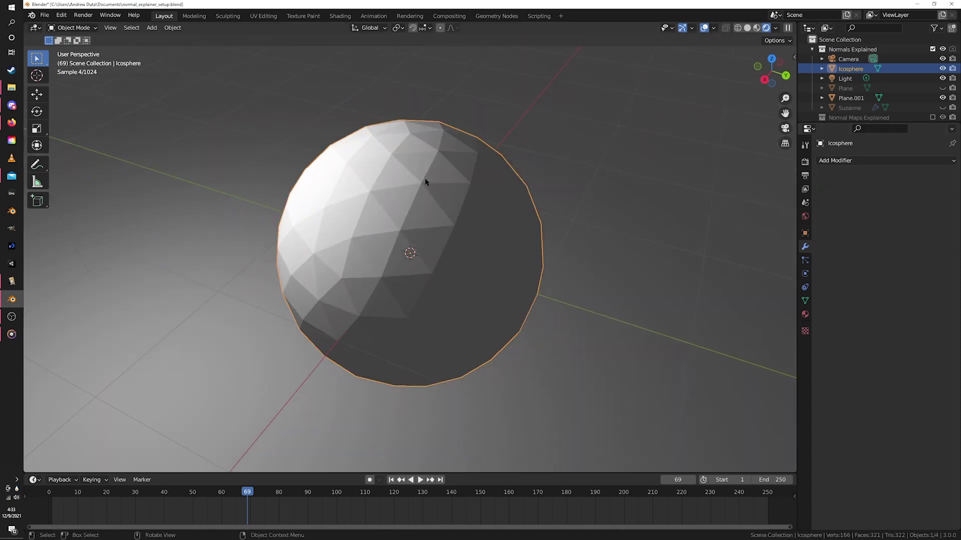
# In Edit Mode, select individual triangles near the Icosphere's top to inspect their face normals
pyautogui.press('Tab')
pyautogui.moveTo(425, 179); pyautogui.dragTo(416, 214, button='middle')
pyautogui.scroll(3, 417, 214)
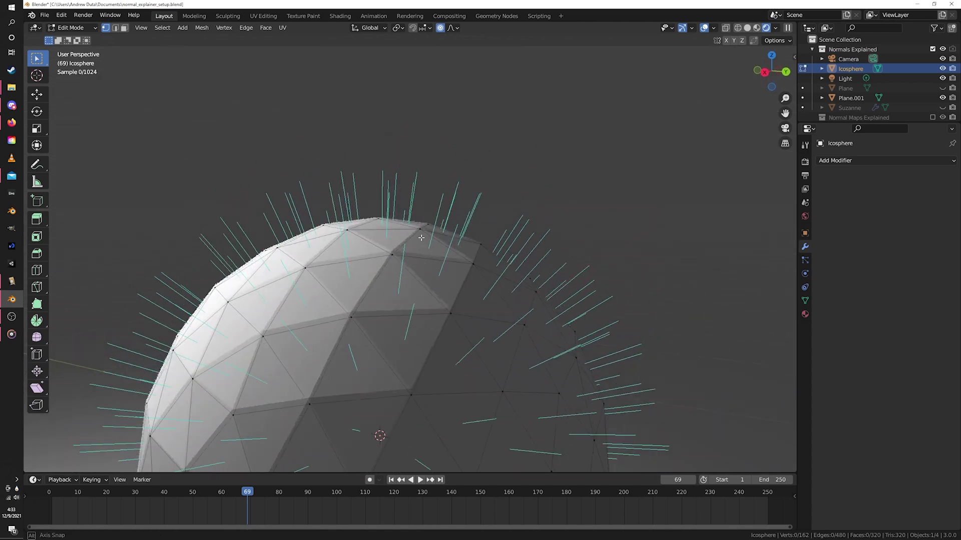
pyautogui.click(401, 237)
pyautogui.click(416, 242)
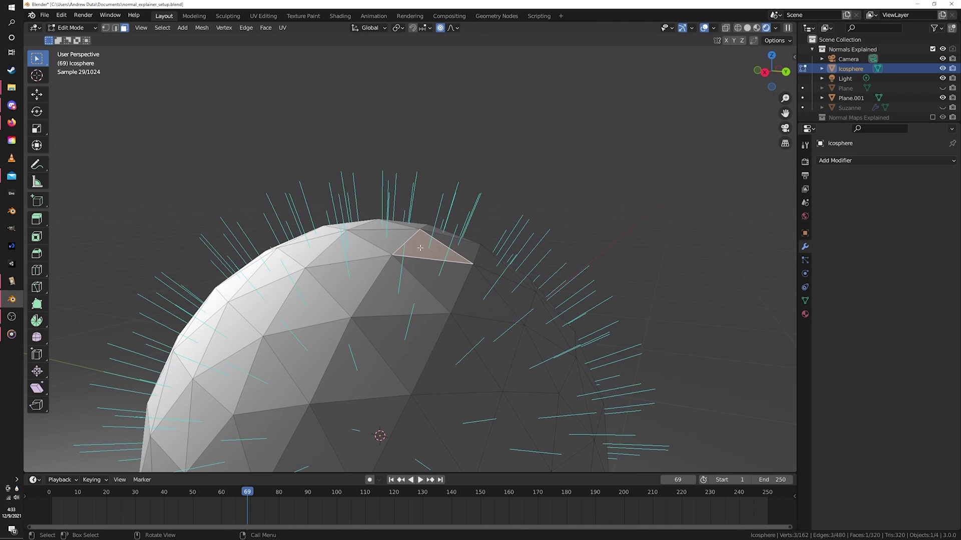
pyautogui.scroll(2, 420, 247)
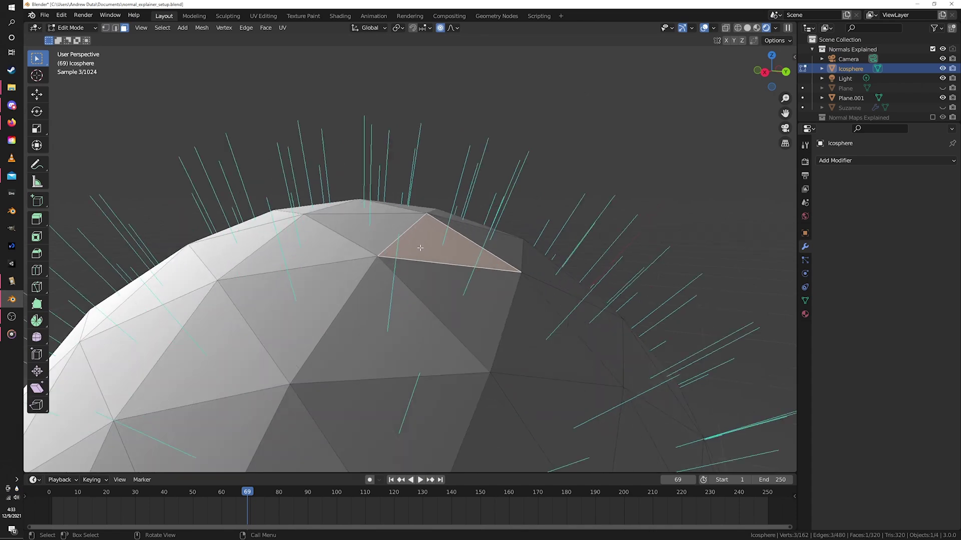
pyautogui.click(387, 233)
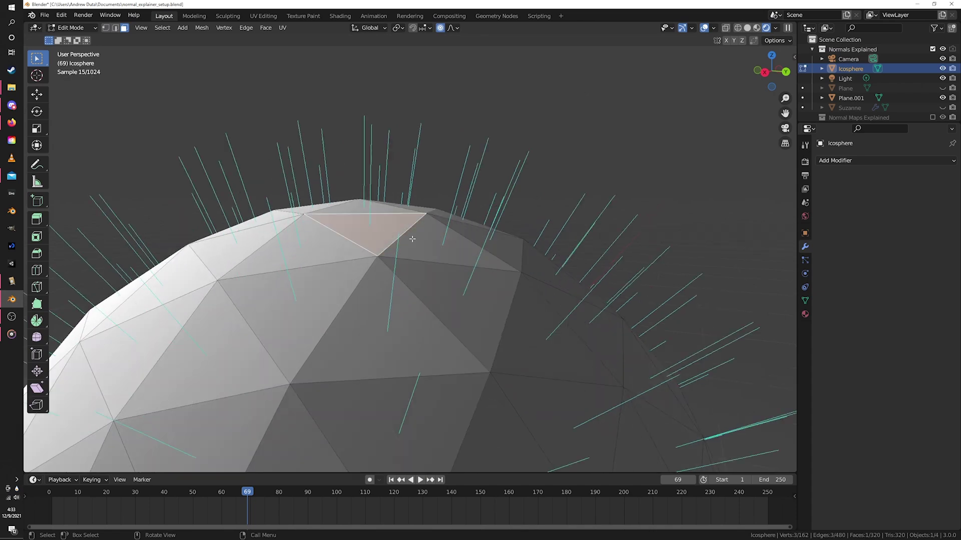
pyautogui.click(434, 243)
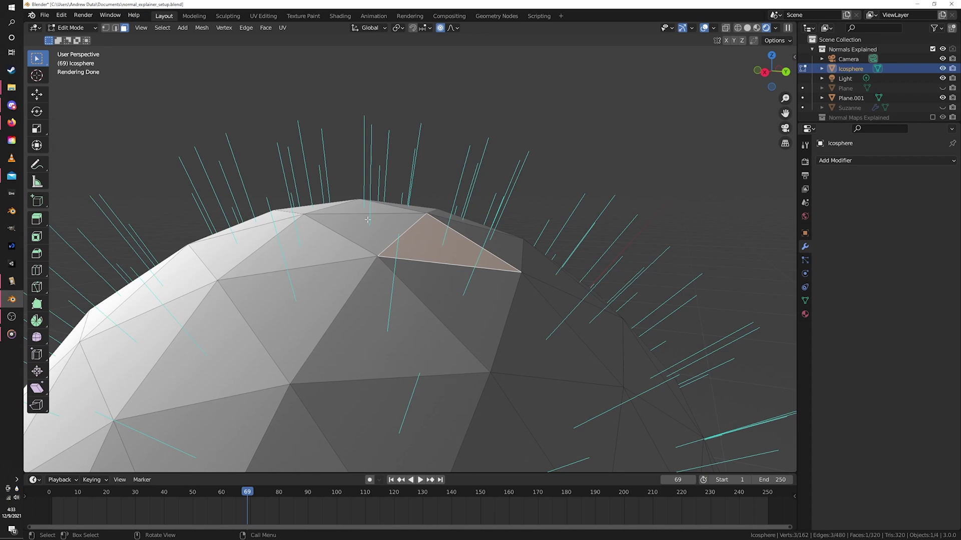
pyautogui.moveTo(434, 239); pyautogui.dragTo(465, 239, button='middle')
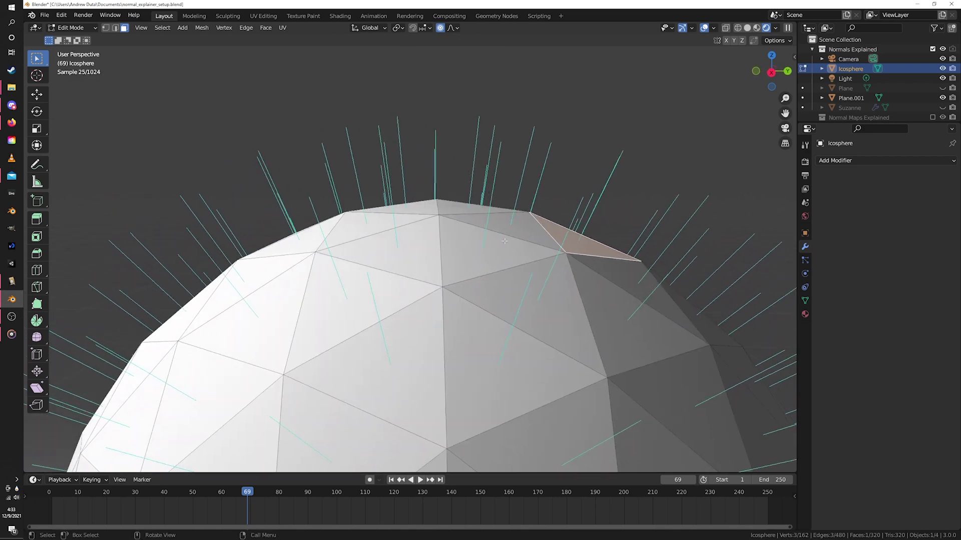
# Return the Icosphere to Object Mode and shade it smooth
pyautogui.press('Tab')
pyautogui.rightClick(543, 245)
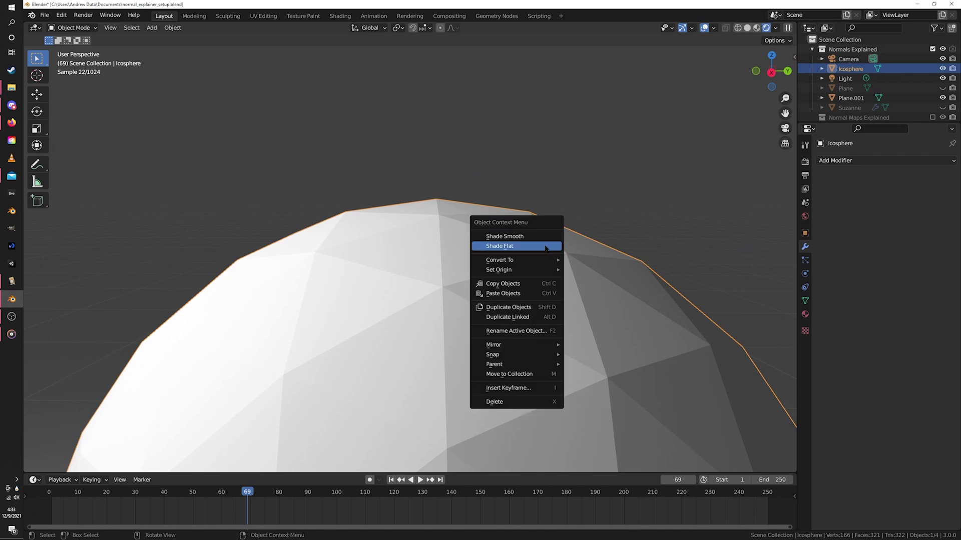
pyautogui.click(543, 237)
pyautogui.scroll(-3, 543, 240)
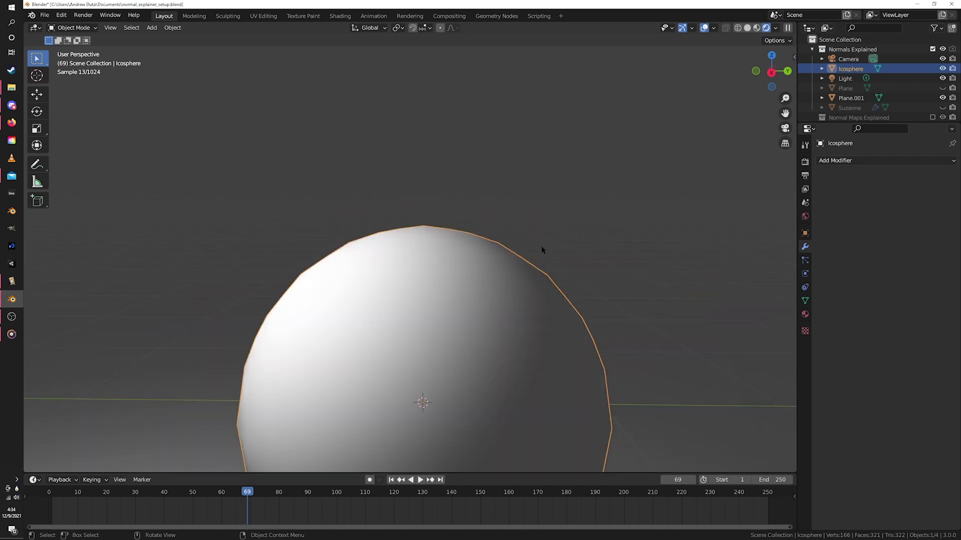
pyautogui.moveTo(542, 250); pyautogui.dragTo(407, 268, button='middle')
# Move in close on the icosphere and hide the grid, camera and light overlays
pyautogui.scroll(5, 408, 268)
pyautogui.keyDown('shift'); pyautogui.moveTo(352, 236); pyautogui.dragTo(454, 278, button='middle'); pyautogui.keyUp('shift')
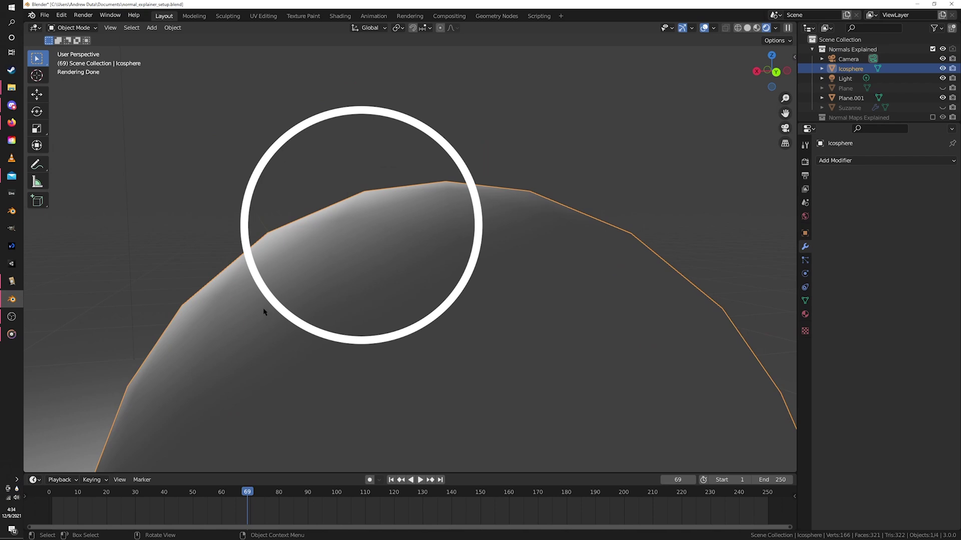
pyautogui.moveTo(264, 312); pyautogui.dragTo(355, 334, button='middle')
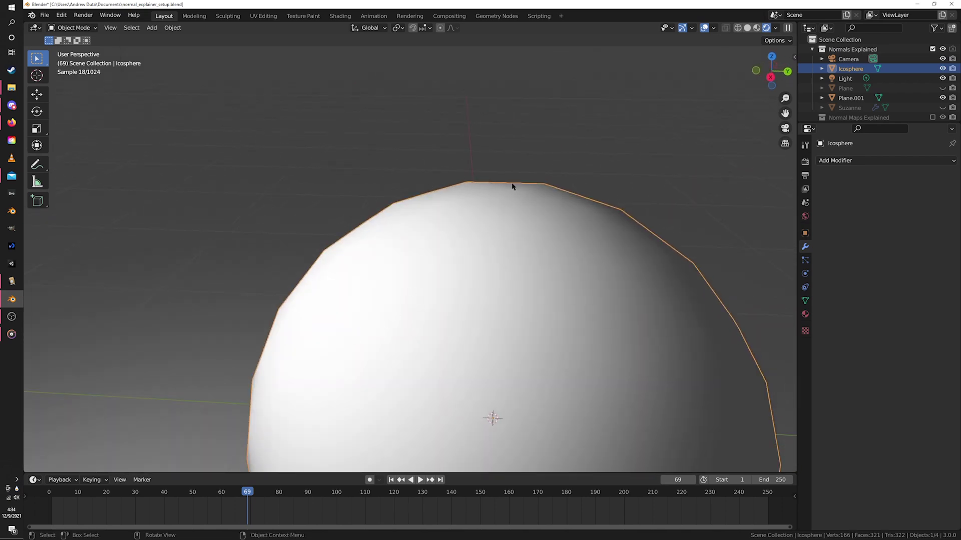
pyautogui.scroll(-8, 433, 268)
pyautogui.scroll(4, 434, 272)
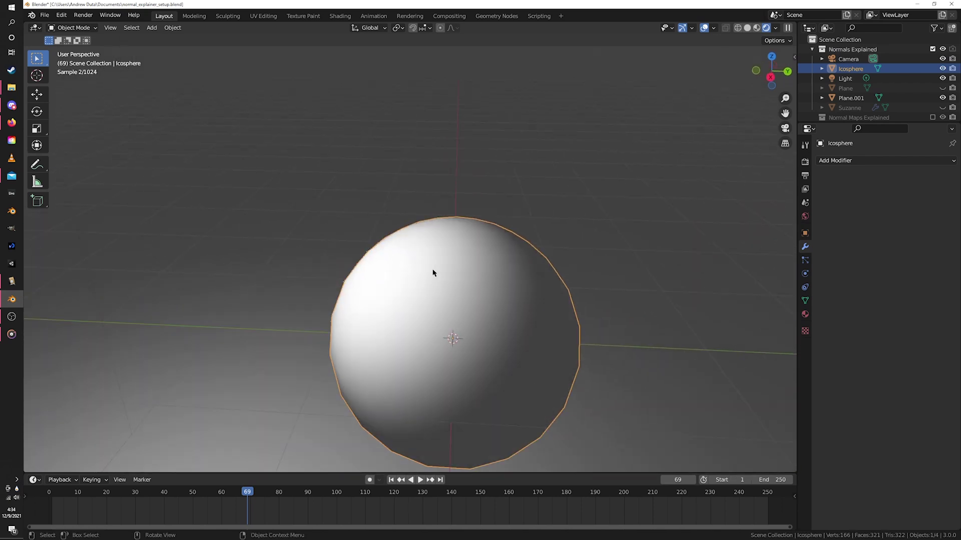
pyautogui.moveTo(455, 281)
pyautogui.mouseDown(button='middle')
pyautogui.moveTo(502, 276)
pyautogui.moveTo(466, 284)
pyautogui.mouseUp(button='middle')
pyautogui.scroll(-8, 499, 277)
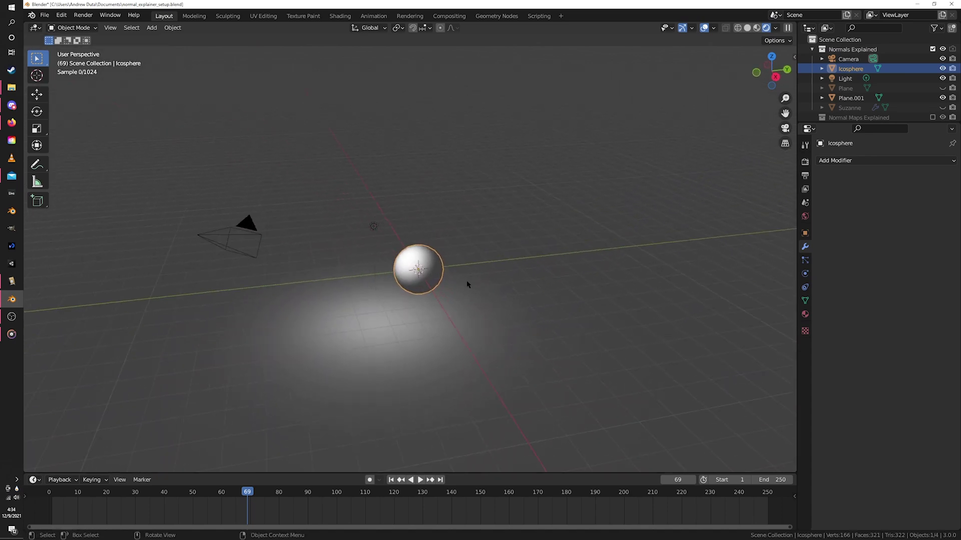
pyautogui.click(704, 29)
# Compare Shade Flat on the icosphere, then restore Shade Smooth
pyautogui.rightClick(405, 274)
pyautogui.click(406, 284)
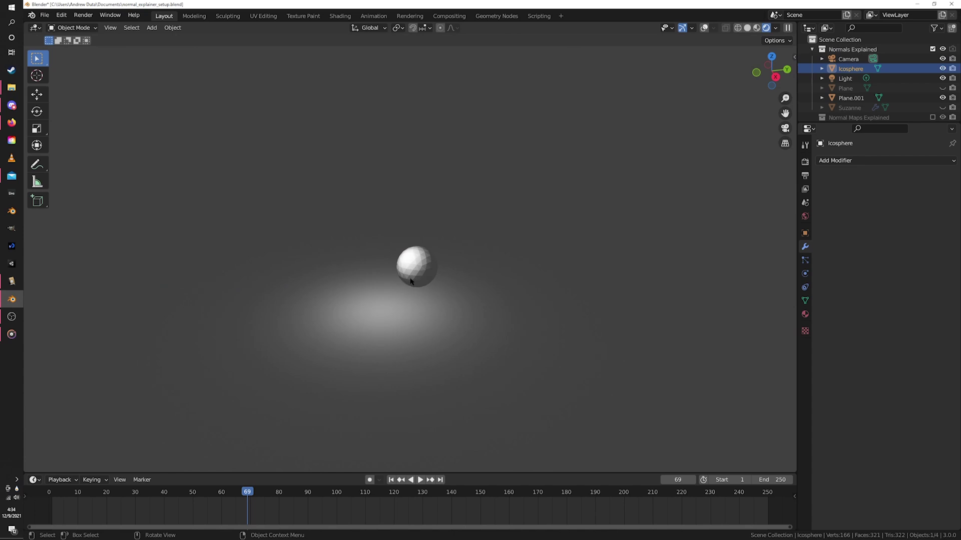
pyautogui.rightClick(409, 274)
pyautogui.click(409, 268)
pyautogui.scroll(3, 423, 278)
pyautogui.scroll(4, 422, 279)
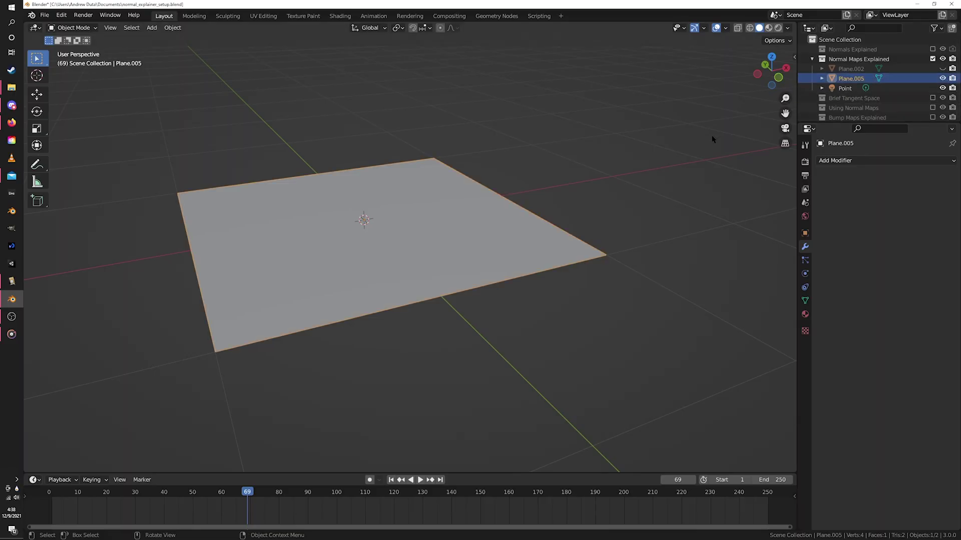
# Hide Plane.005, show the ridged Plane.002, and switch to Rendered shading
pyautogui.click(942, 78)
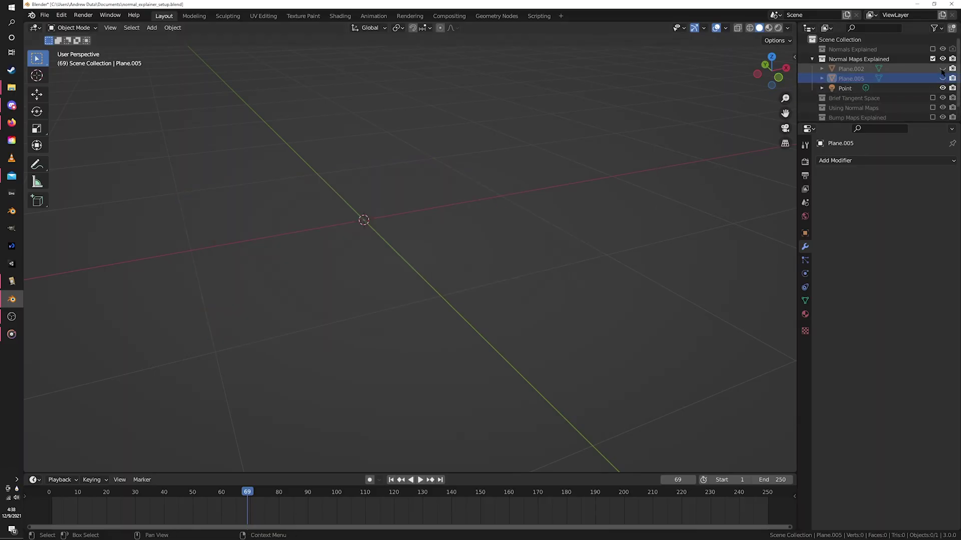
pyautogui.click(943, 68)
pyautogui.moveTo(595, 169)
pyautogui.mouseDown(button='middle')
pyautogui.moveTo(579, 208)
pyautogui.moveTo(592, 232)
pyautogui.moveTo(515, 236)
pyautogui.mouseUp(button='middle')
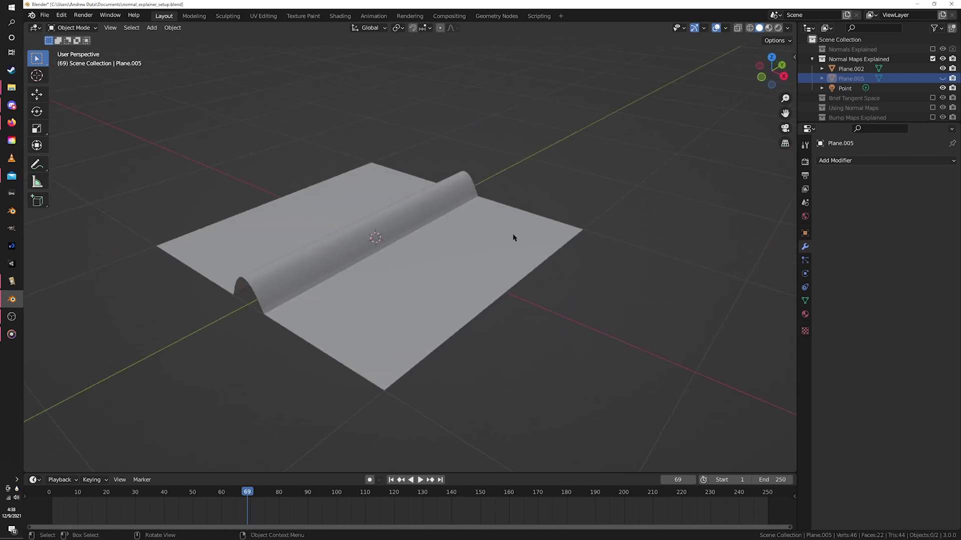
pyautogui.press('z')
pyautogui.click(515, 181)
pyautogui.moveTo(385, 197)
pyautogui.mouseDown(button='middle')
pyautogui.moveTo(433, 247)
pyautogui.moveTo(478, 247)
pyautogui.moveTo(485, 208)
pyautogui.moveTo(515, 236)
pyautogui.moveTo(324, 254)
pyautogui.moveTo(488, 302)
pyautogui.moveTo(497, 289)
pyautogui.mouseUp(button='middle')
# Select Plane.002 and inspect its ridge normals in Edit Mode, selecting then deselecting vertices
pyautogui.click(486, 208)
pyautogui.scroll(4, 325, 253)
pyautogui.press('Tab')
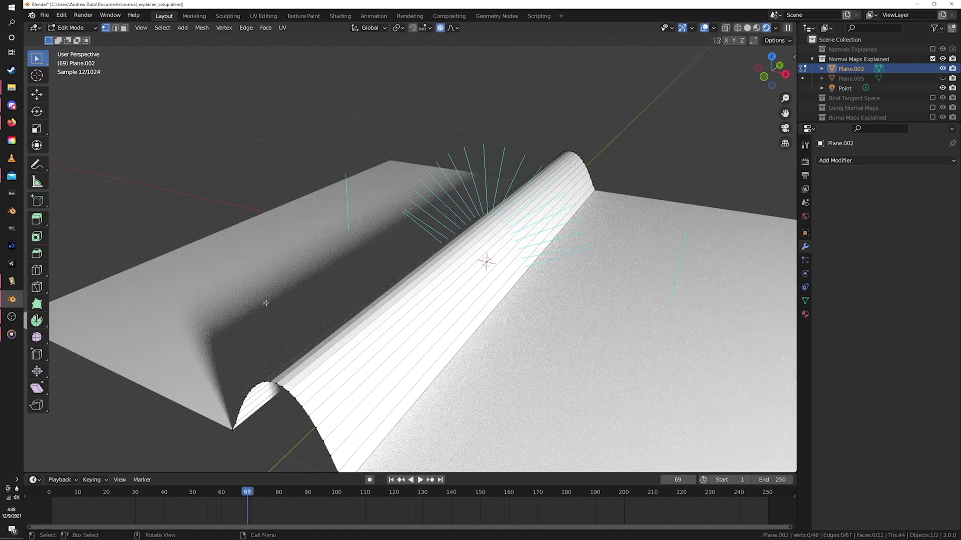
pyautogui.moveTo(266, 303); pyautogui.dragTo(337, 340, button='middle')
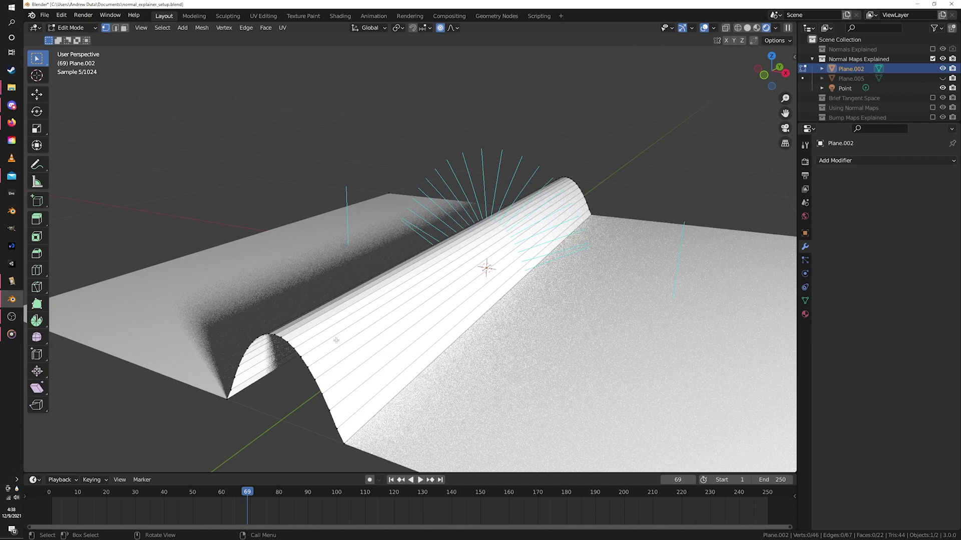
pyautogui.scroll(-4, 336, 340)
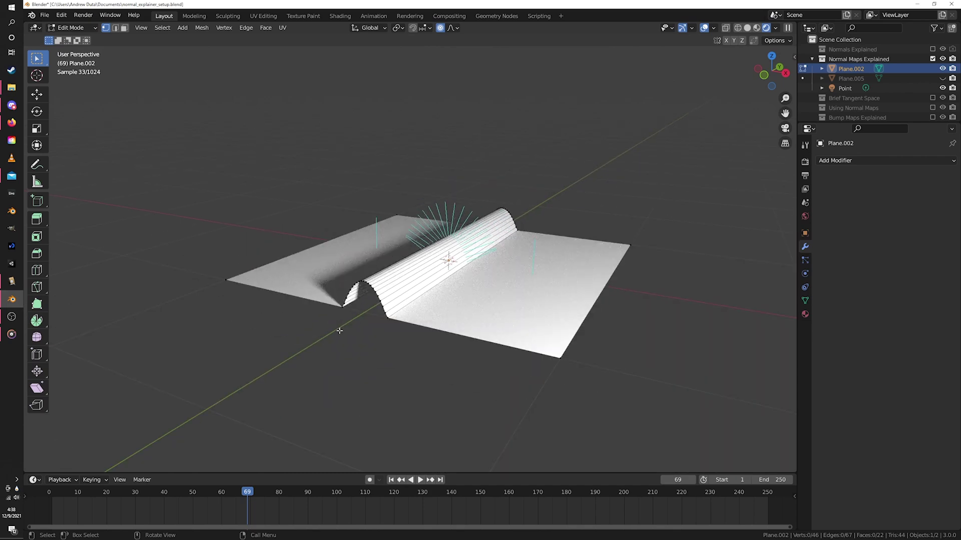
pyautogui.moveTo(192, 224); pyautogui.dragTo(758, 440)
pyautogui.hotkey('alt', 'a')
# From front view, move the ridge's arch vertices along Z, then undo the move
pyautogui.press('KP_1')
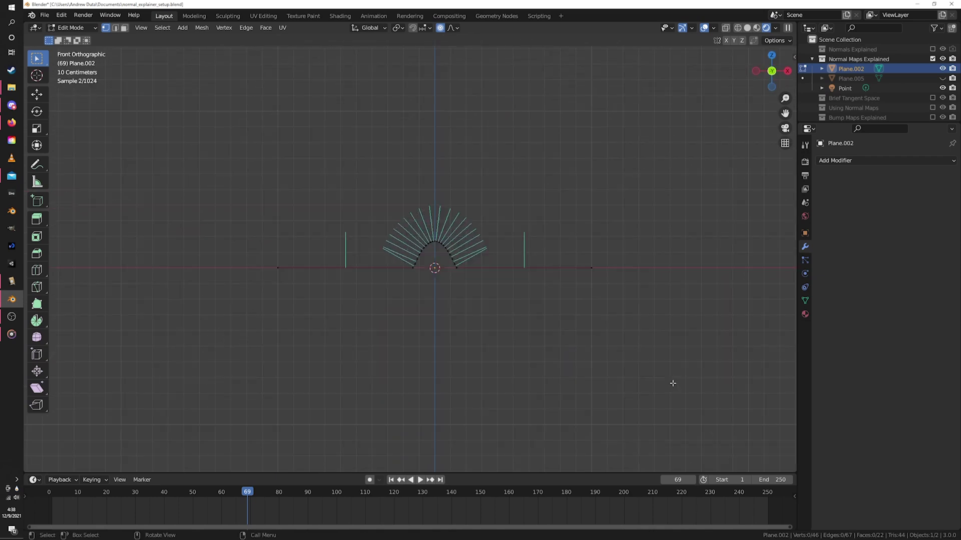
pyautogui.scroll(5, 673, 383)
pyautogui.keyDown('shift'); pyautogui.moveTo(641, 341); pyautogui.dragTo(545, 343, button='middle'); pyautogui.keyUp('shift')
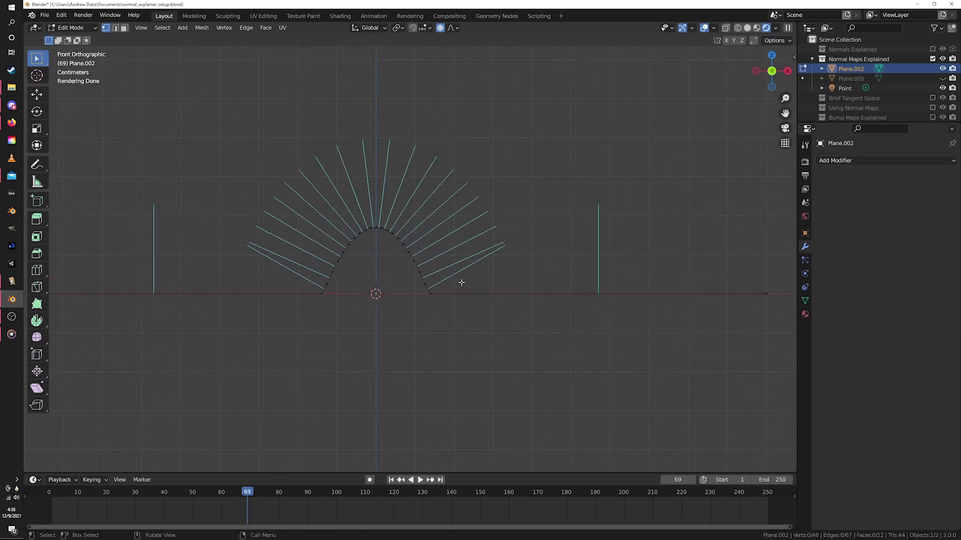
pyautogui.moveTo(273, 192); pyautogui.dragTo(418, 273)
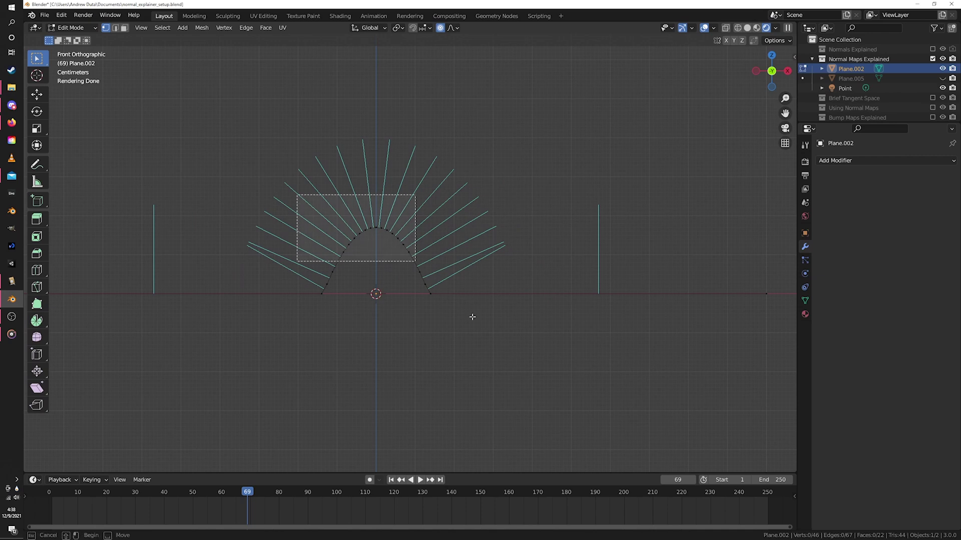
pyautogui.press('g')
pyautogui.press('z')
pyautogui.click(500, 367)
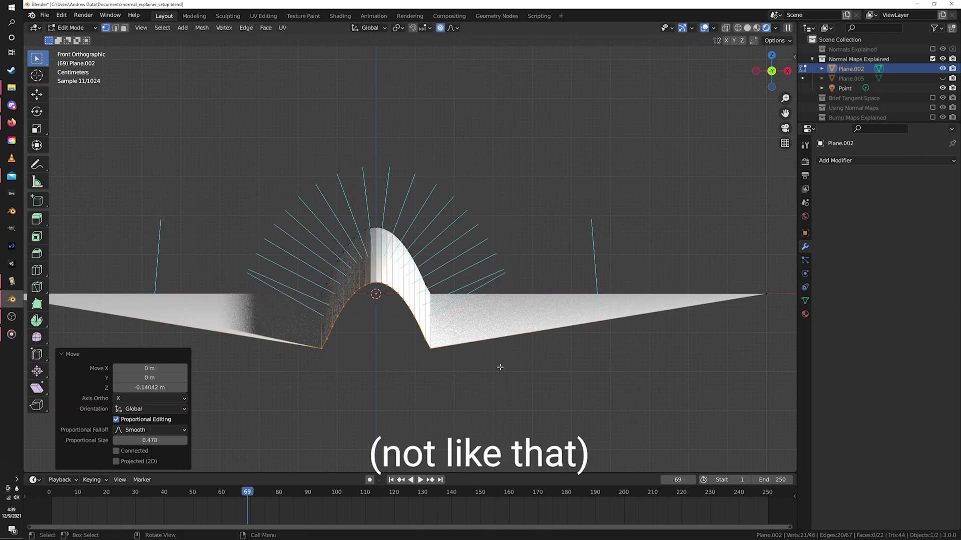
pyautogui.hotkey('ctrl', 'z')
# Return Plane.002 to Object Mode and view it from directly above
pyautogui.scroll(1, 327, 294)
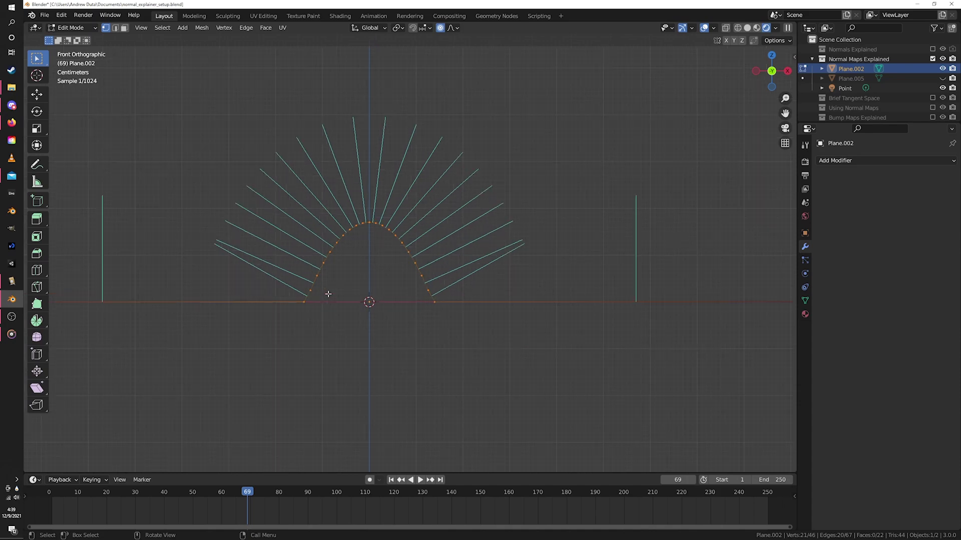
pyautogui.keyDown('shift'); pyautogui.moveTo(329, 294); pyautogui.dragTo(468, 284, button='middle'); pyautogui.keyUp('shift')
pyautogui.press('Tab')
pyautogui.press('KP_7')
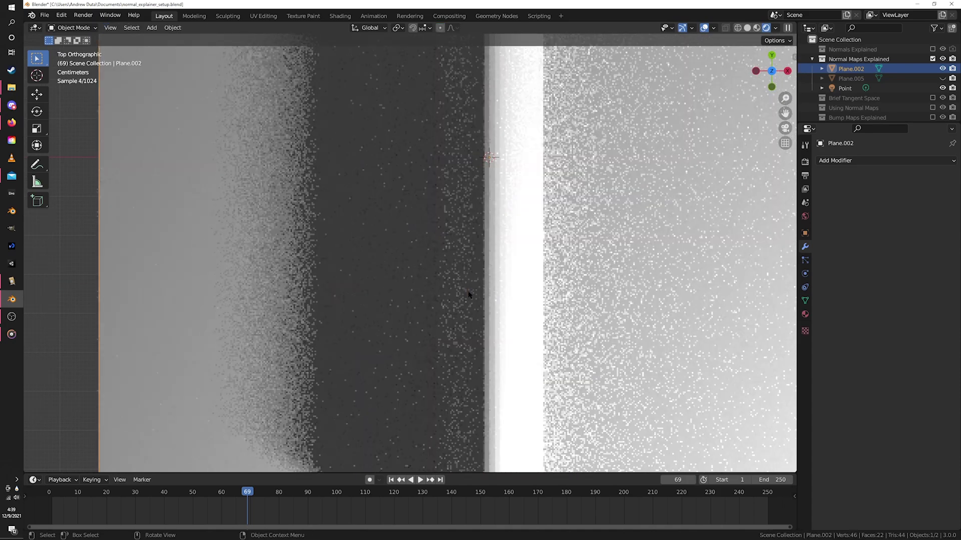
# Hide Plane.002 and unhide Plane.005 in the Outliner, then zoom out into a perspective view
pyautogui.click(942, 68)
pyautogui.click(942, 78)
pyautogui.scroll(-5, 659, 227)
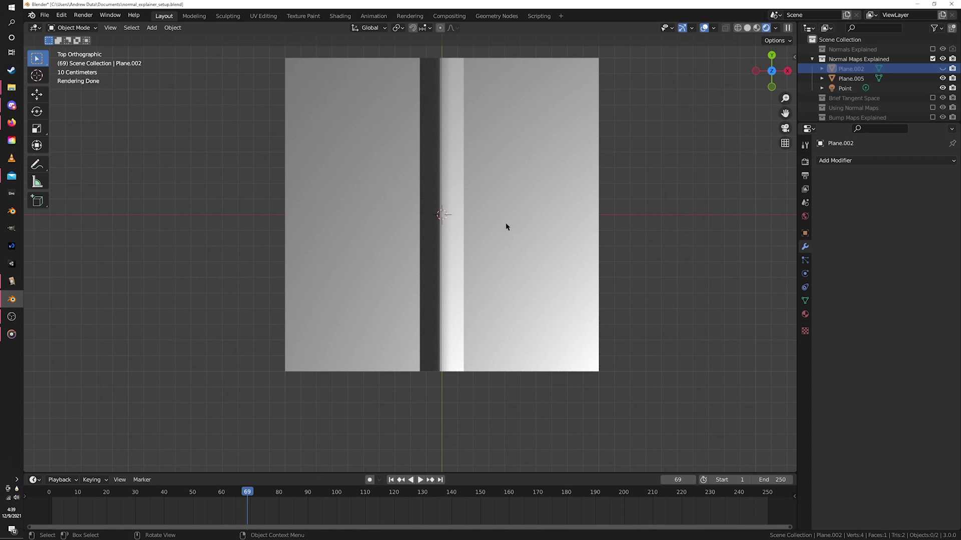
pyautogui.scroll(-2, 525, 239)
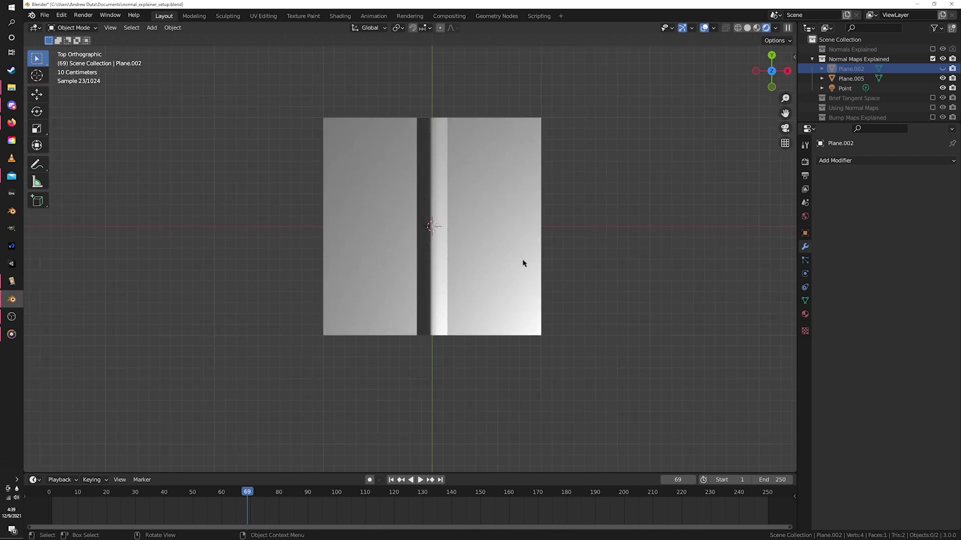
pyautogui.moveTo(523, 260)
pyautogui.mouseDown(button='middle')
pyautogui.moveTo(555, 217)
pyautogui.moveTo(517, 261)
pyautogui.moveTo(531, 245)
pyautogui.mouseUp(button='middle')
pyautogui.scroll(-2, 531, 244)
# Move the point light along the X axis and hide the viewport overlays
pyautogui.click(606, 172)
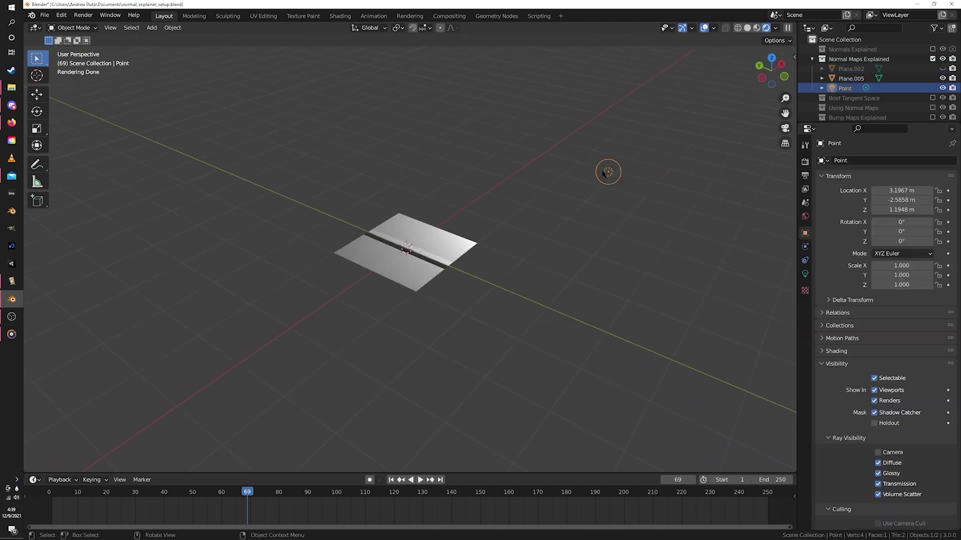
pyautogui.press('g')
pyautogui.press('x')
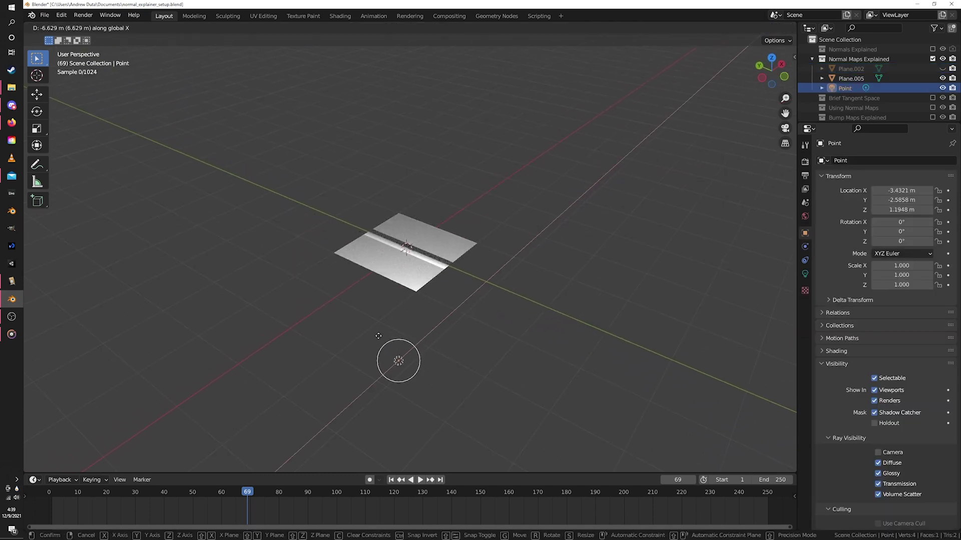
pyautogui.click(626, 176)
pyautogui.scroll(-3, 625, 176)
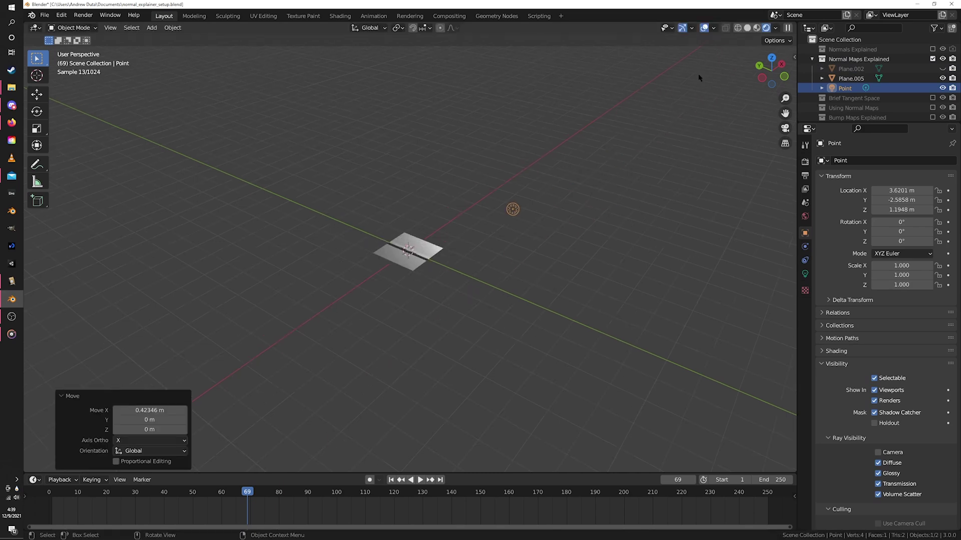
pyautogui.click(704, 27)
# Shift the point light further along X to about 3.6 m, viewing the plane from low
pyautogui.moveTo(572, 184); pyautogui.dragTo(540, 219, button='middle')
pyautogui.press('g')
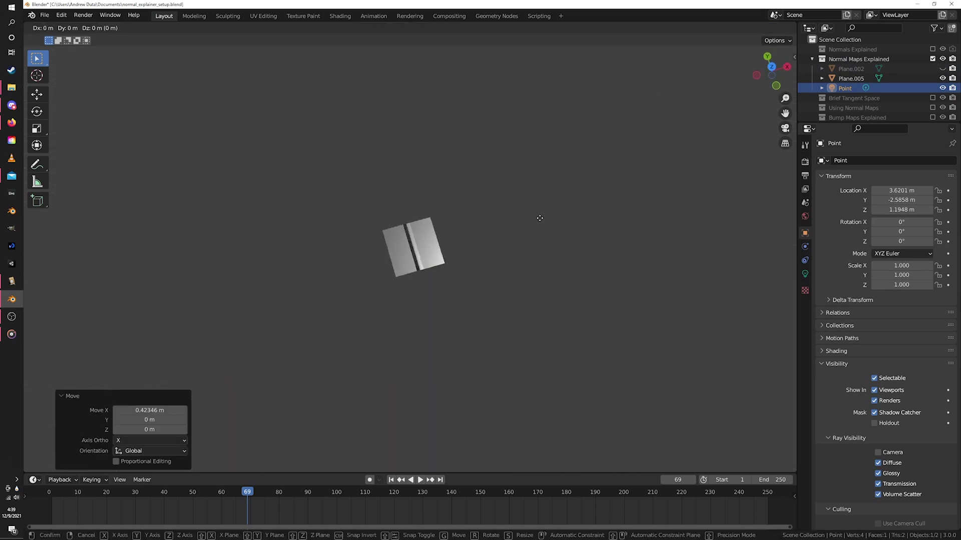
pyautogui.press('x')
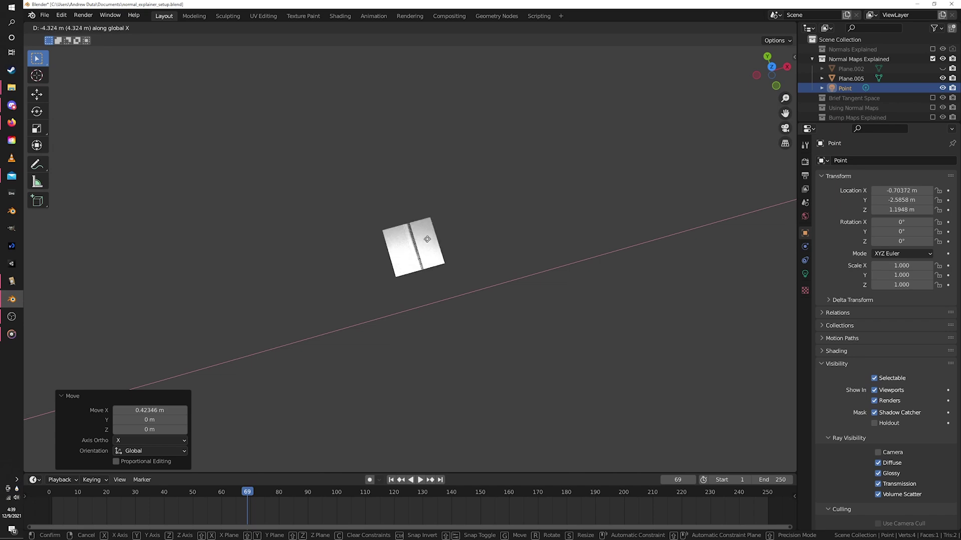
pyautogui.click(536, 208)
pyautogui.moveTo(420, 316); pyautogui.dragTo(382, 250, button='middle')
pyautogui.scroll(7, 399, 269)
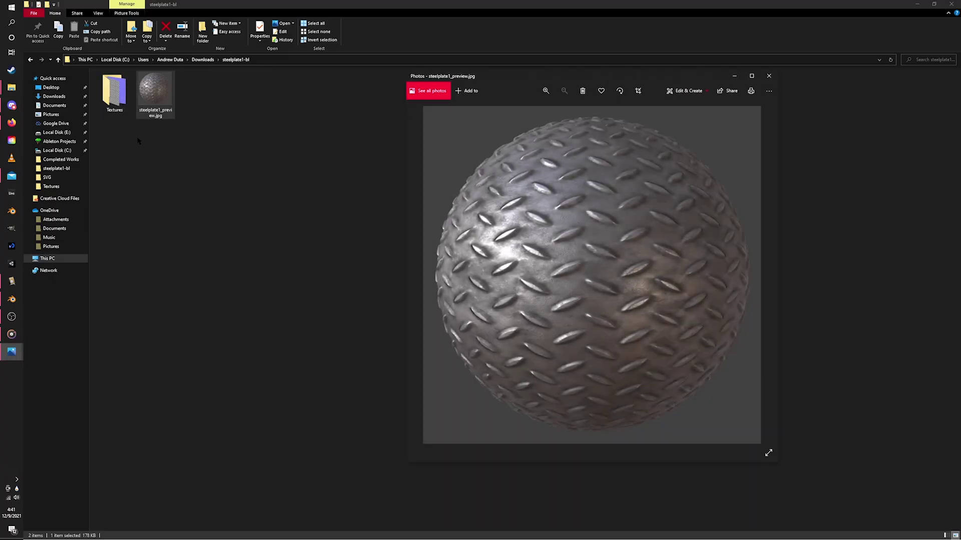
# Preview the steelplate1 albedo, height and normal-ogl textures in Photos, maximizing the normal map
pyautogui.doubleClick(117, 95)
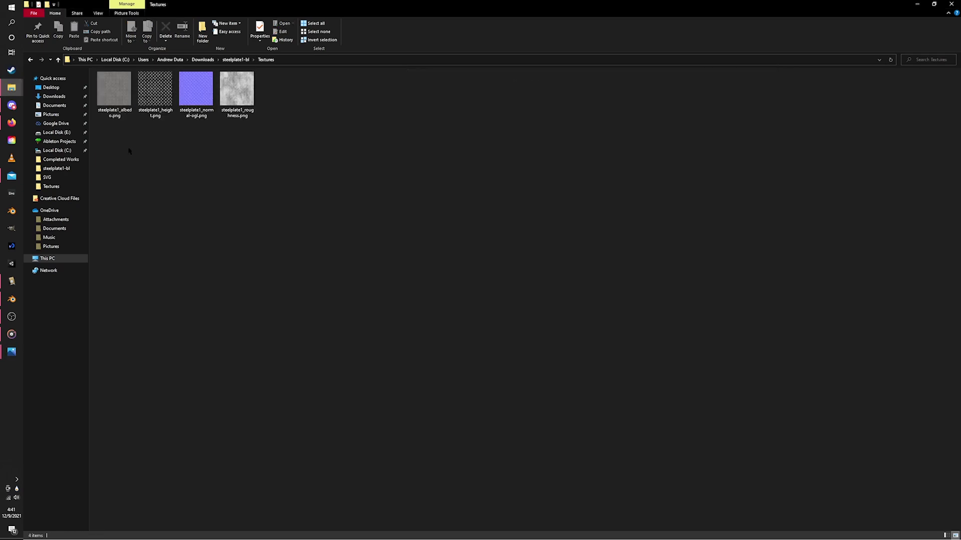
pyautogui.doubleClick(119, 95)
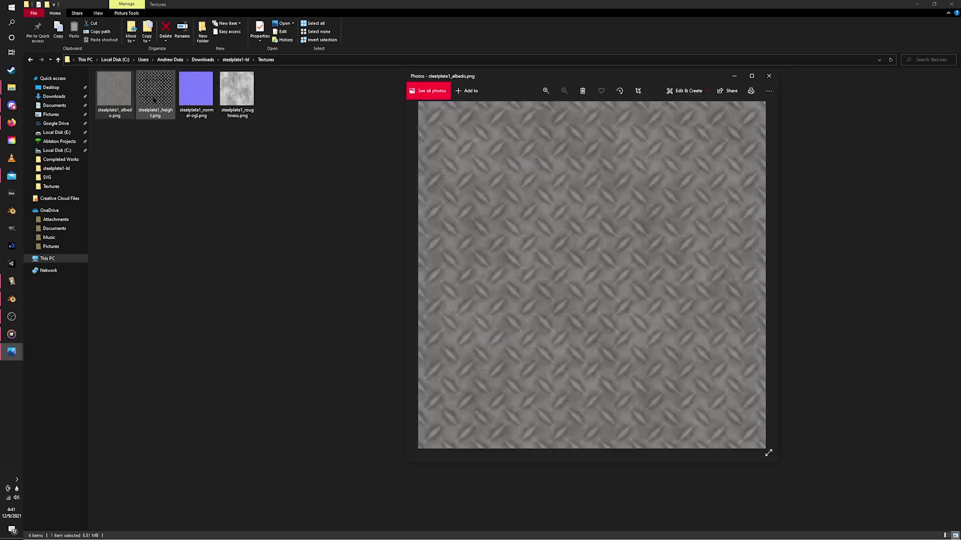
pyautogui.doubleClick(236, 93)
pyautogui.doubleClick(165, 98)
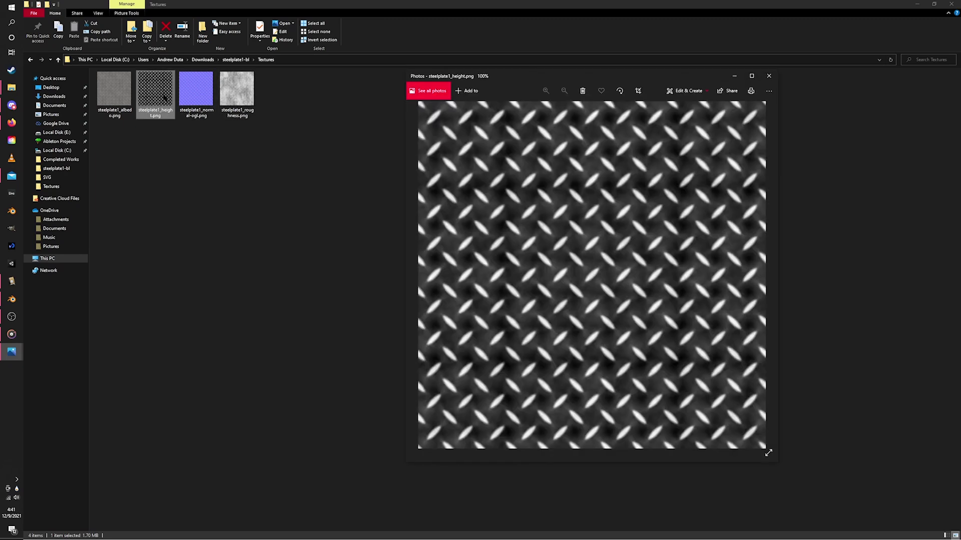
pyautogui.doubleClick(198, 97)
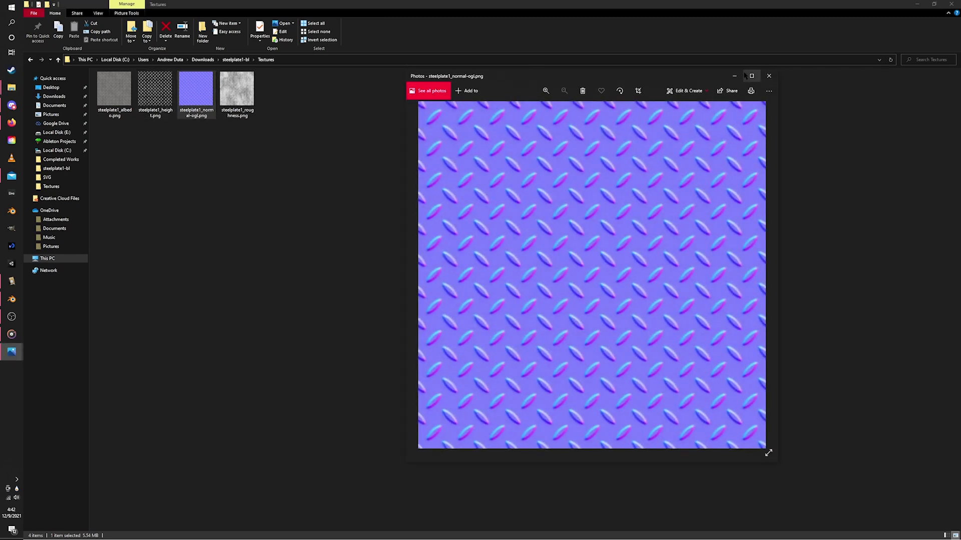
pyautogui.click(748, 79)
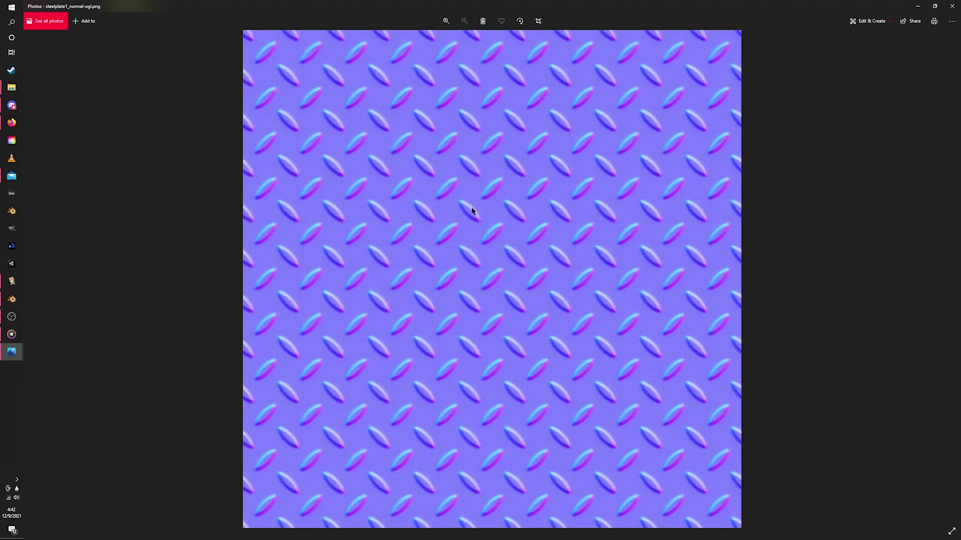
pyautogui.hotkey('alt', 'Tab')
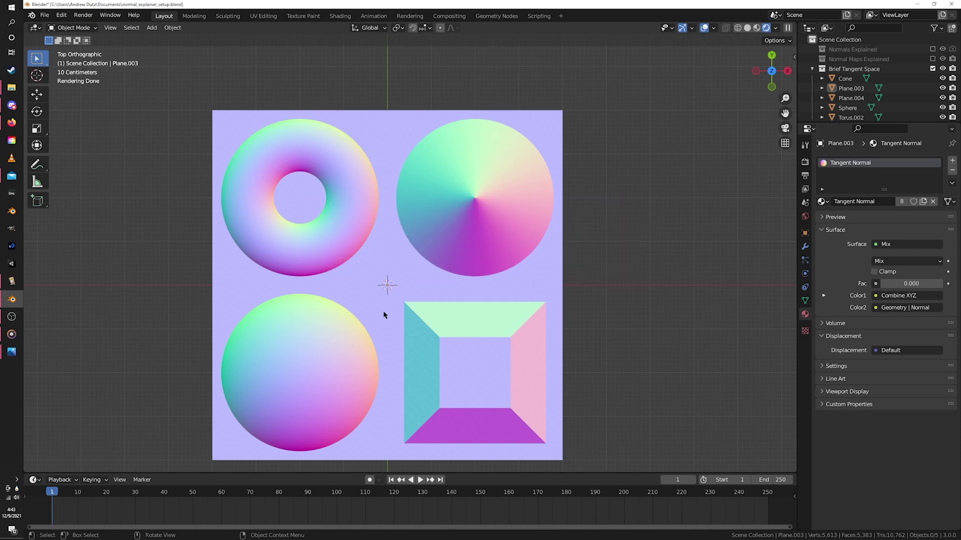
# Select the Plane.004 tangent-normal demo plane and view its shapes in Top Orthographic
pyautogui.moveTo(384, 314); pyautogui.dragTo(489, 281, button='middle')
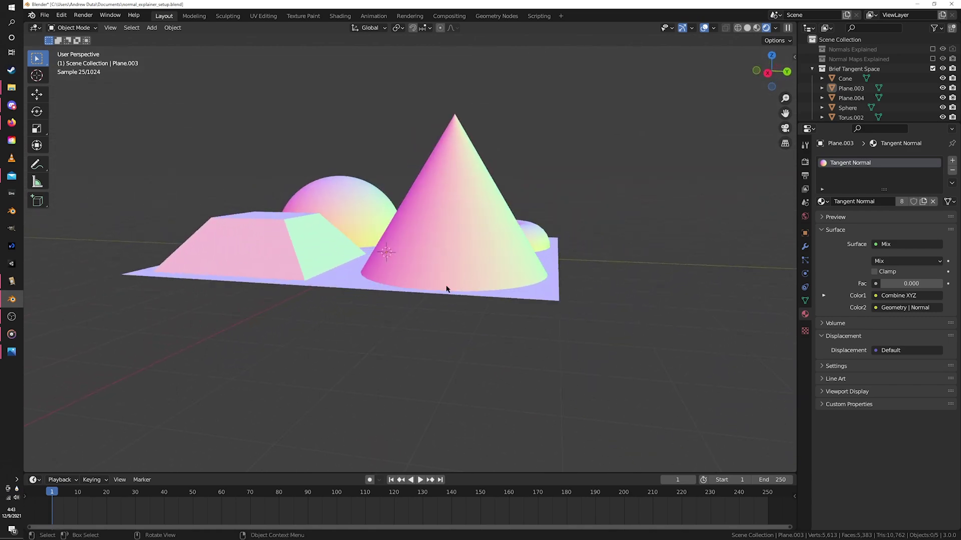
pyautogui.moveTo(382, 293); pyautogui.dragTo(433, 153, button='middle')
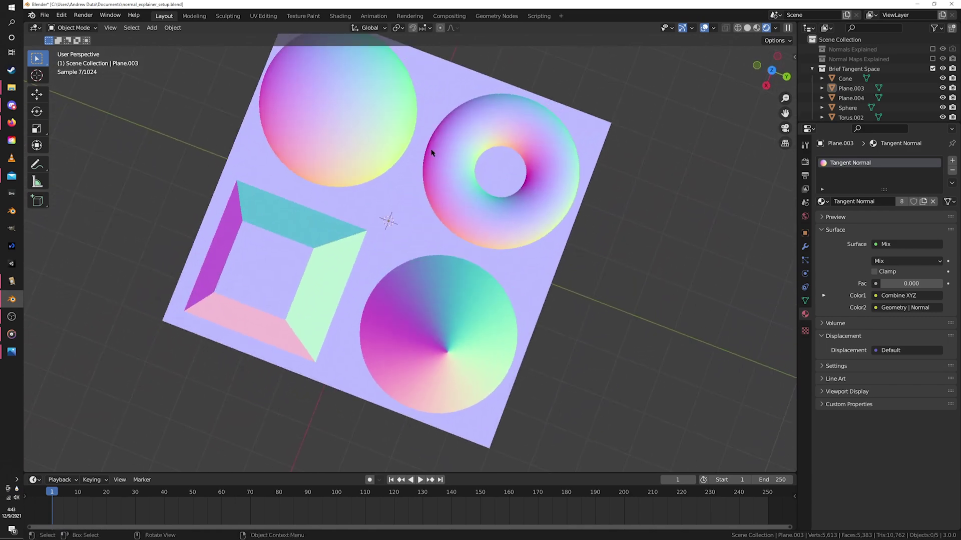
pyautogui.moveTo(289, 277); pyautogui.dragTo(491, 241, button='middle')
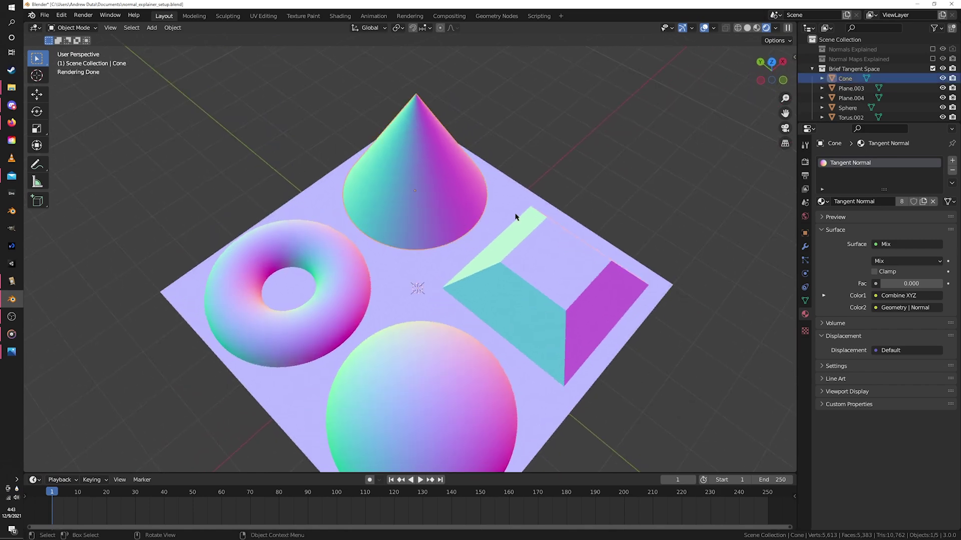
pyautogui.click(542, 216)
pyautogui.moveTo(637, 209); pyautogui.dragTo(587, 197, button='middle')
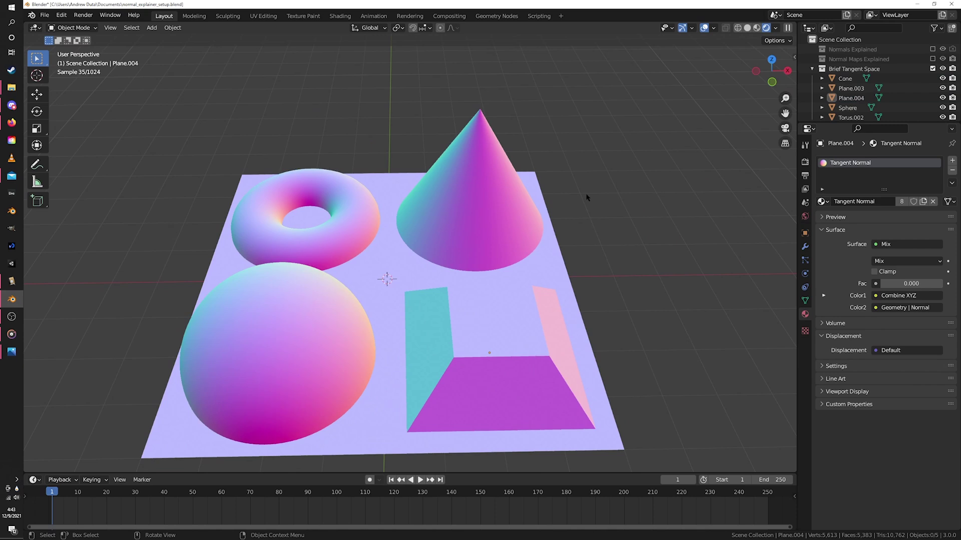
pyautogui.press('KP_7')
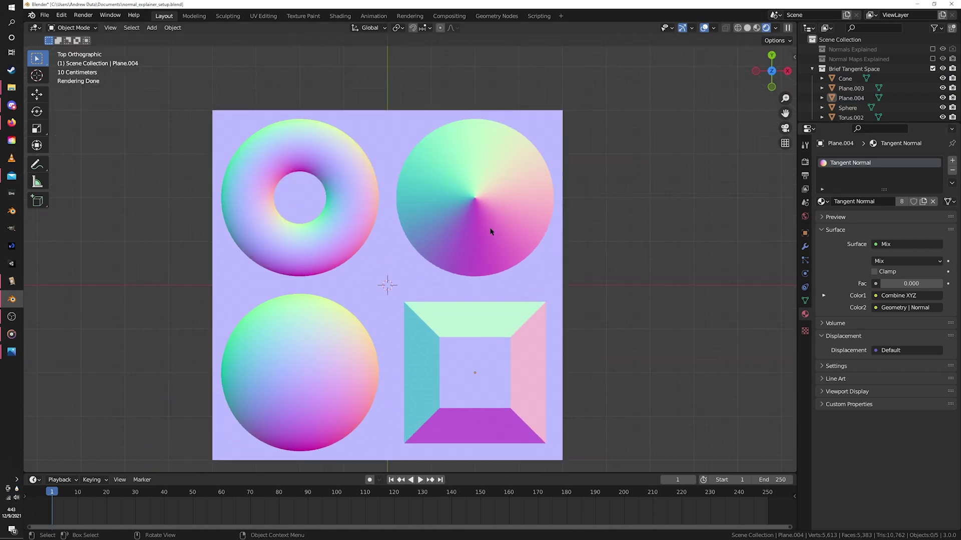
pyautogui.moveTo(322, 326); pyautogui.dragTo(439, 236, button='middle')
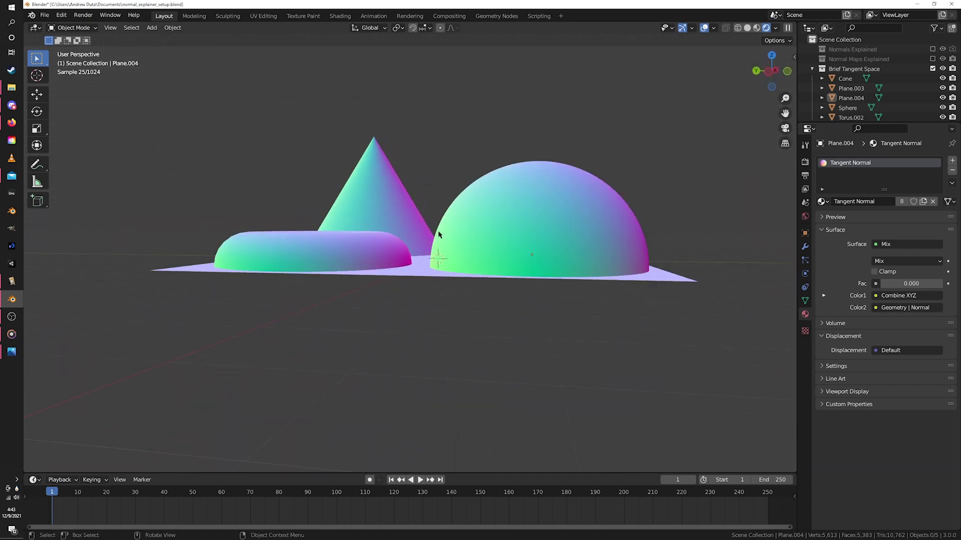
pyautogui.moveTo(500, 310); pyautogui.dragTo(408, 382, button='middle')
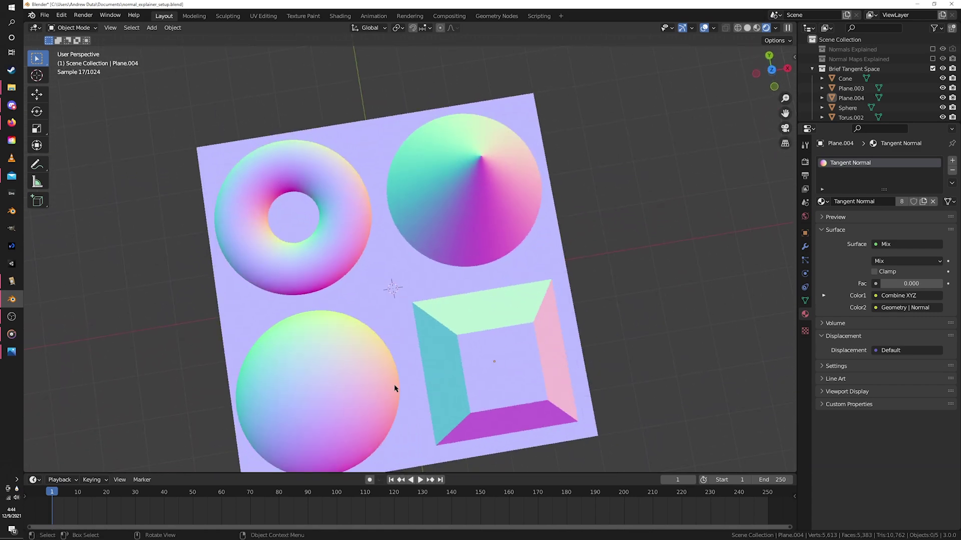
pyautogui.press('KP_7')
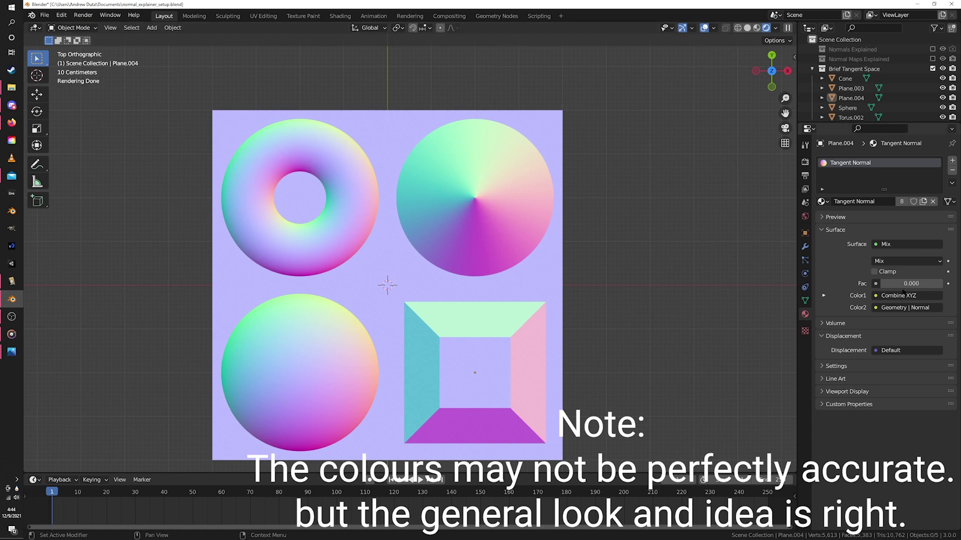
pyautogui.moveTo(903, 290); pyautogui.dragTo(953, 290)
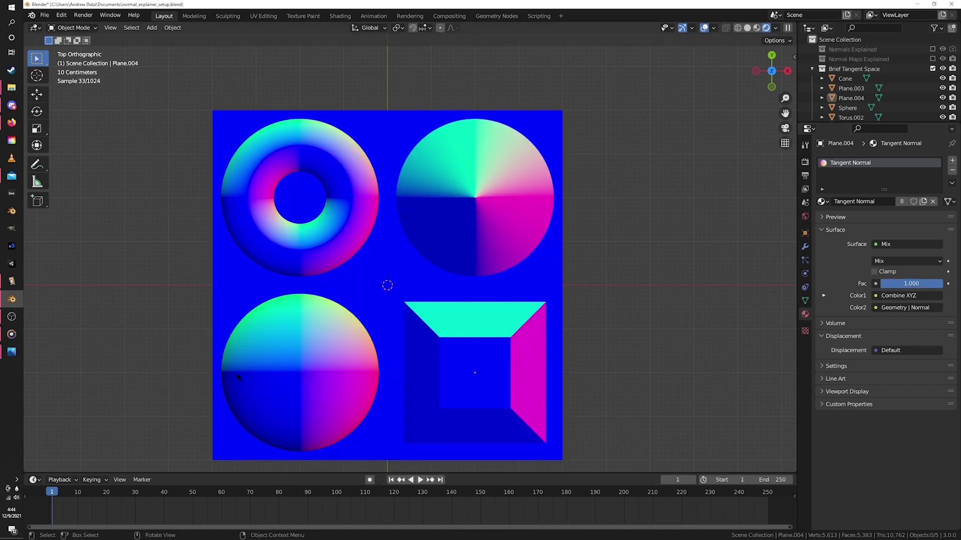
pyautogui.hotkey('ctrl', 'z')
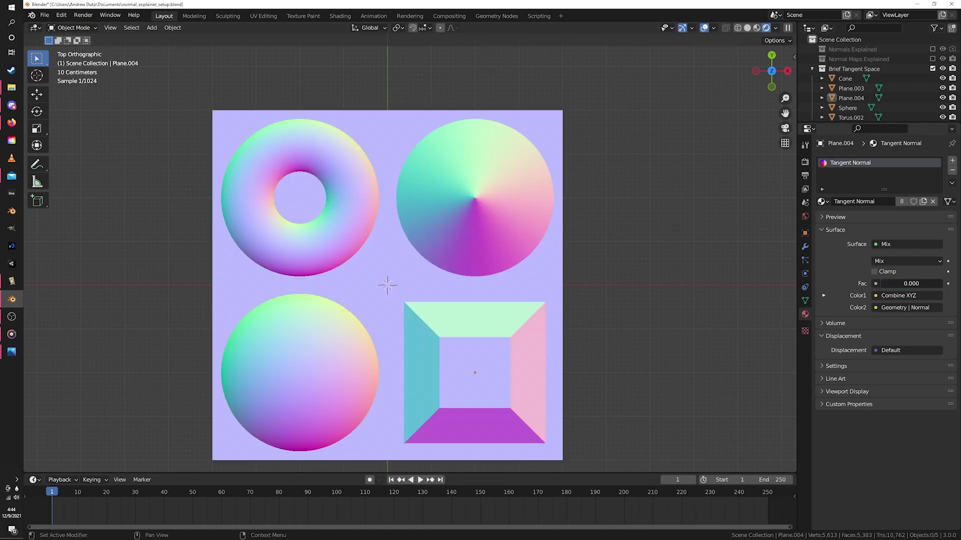
pyautogui.hotkey('ctrl', 'shift', 'z')
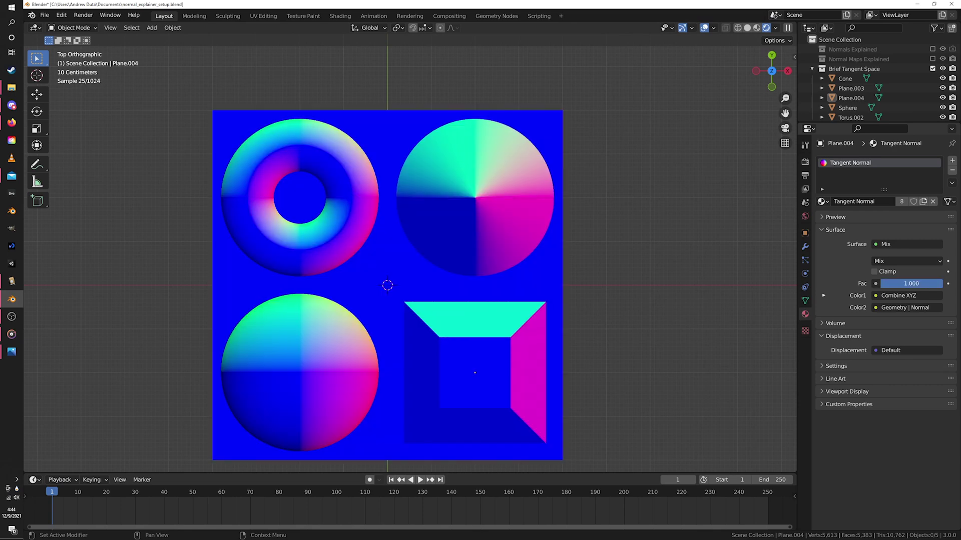
pyautogui.hotkey('ctrl', 'z')
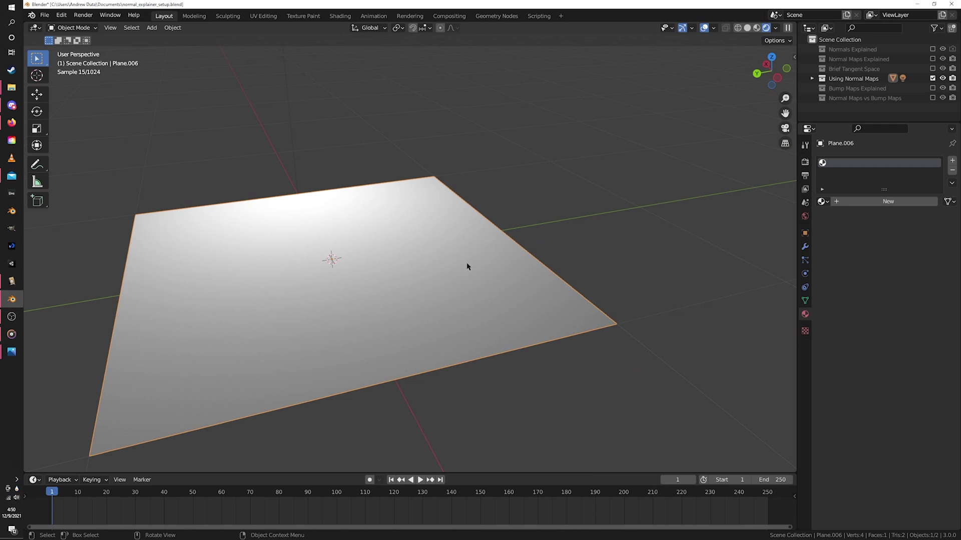
# Create a new material for Plane.006 and turn a split-off area into a Shader Editor
pyautogui.moveTo(465, 266); pyautogui.dragTo(501, 263, button='middle')
pyautogui.click(852, 201)
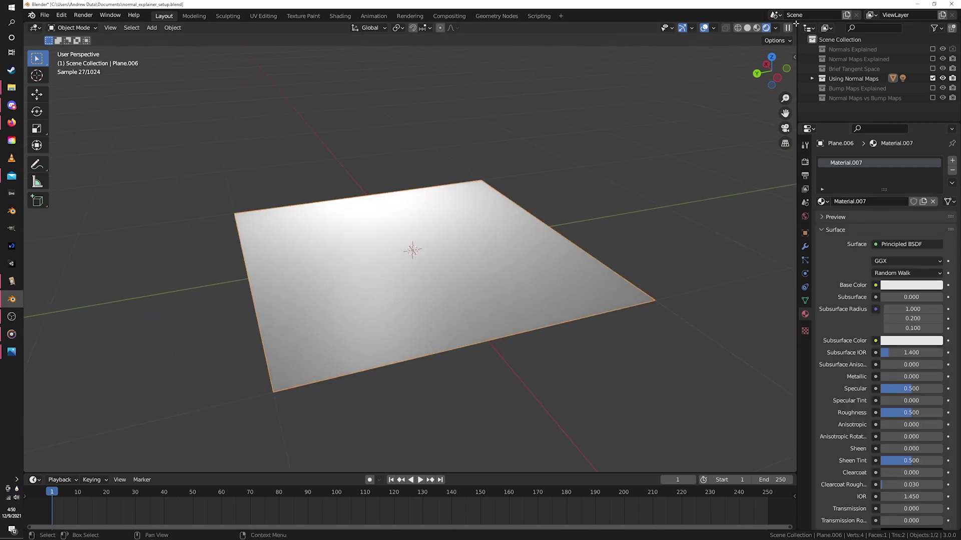
pyautogui.moveTo(796, 24); pyautogui.dragTo(565, 25)
pyautogui.click(575, 28)
pyautogui.click(588, 122)
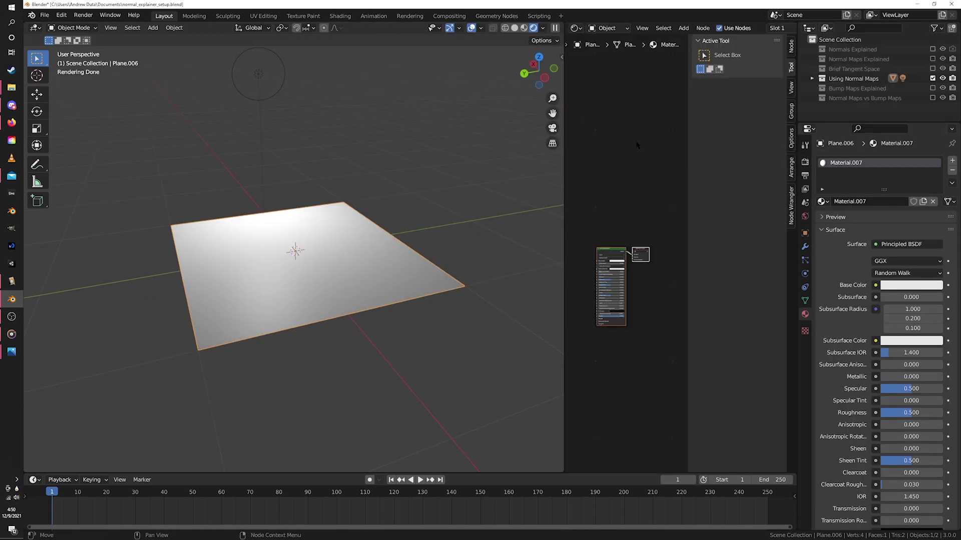
pyautogui.press('n')
pyautogui.moveTo(651, 208); pyautogui.dragTo(709, 128, button='middle')
pyautogui.scroll(2, 709, 128)
# Add an Image Texture node to the shader graph
pyautogui.hotkey('shift', 'a')
pyautogui.moveTo(611, 210)
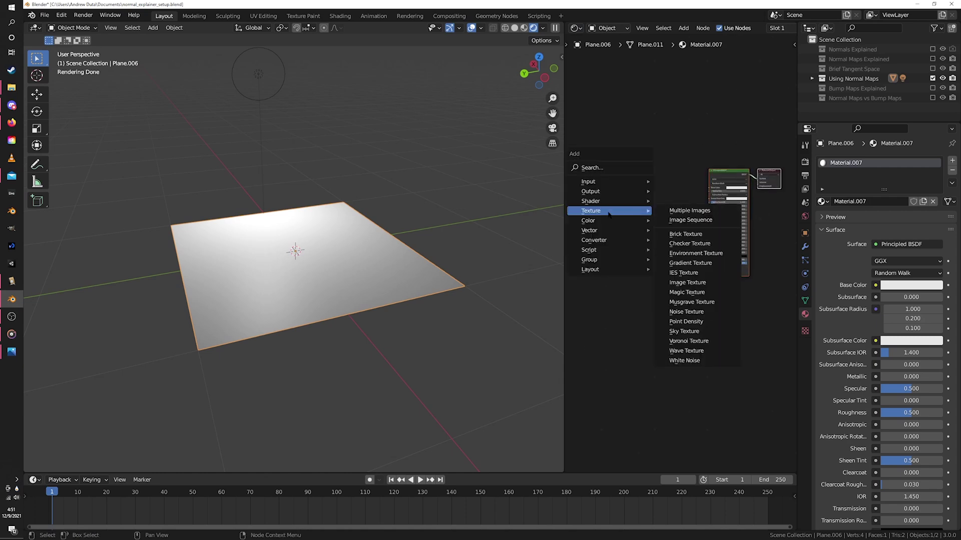
pyautogui.click(693, 283)
pyautogui.scroll(2, 598, 187)
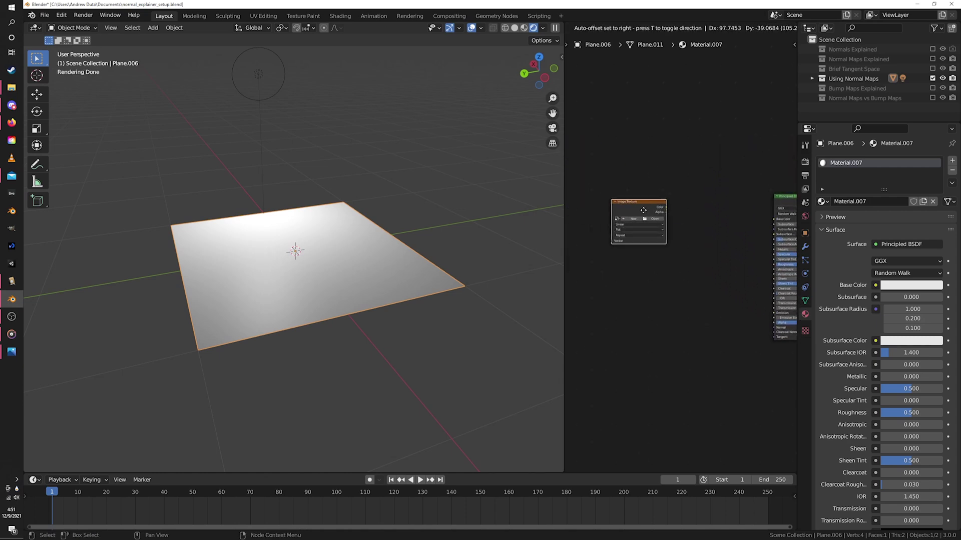
pyautogui.scroll(2, 645, 209)
pyautogui.click(682, 198)
# Duplicate it twice into a column of three Image Texture nodes and widen the node editor
pyautogui.hotkey('shift', 'd')
pyautogui.click(681, 284)
pyautogui.hotkey('shift', 'd')
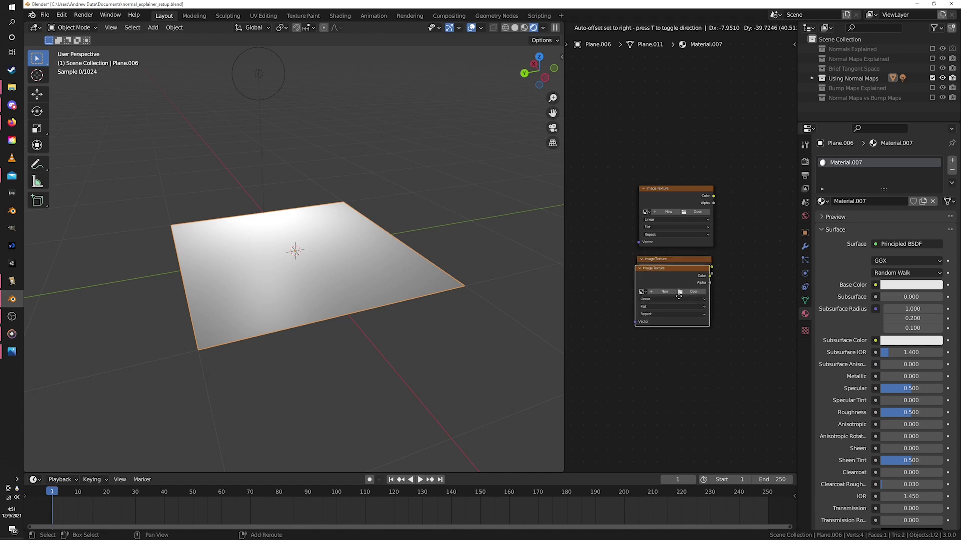
pyautogui.click(689, 346)
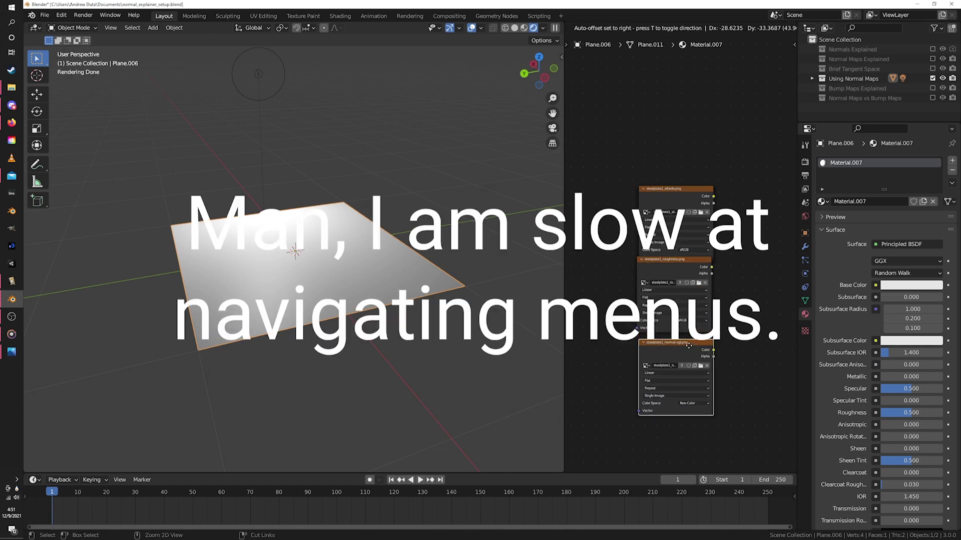
pyautogui.click(682, 346)
pyautogui.moveTo(675, 189); pyautogui.dragTo(675, 177)
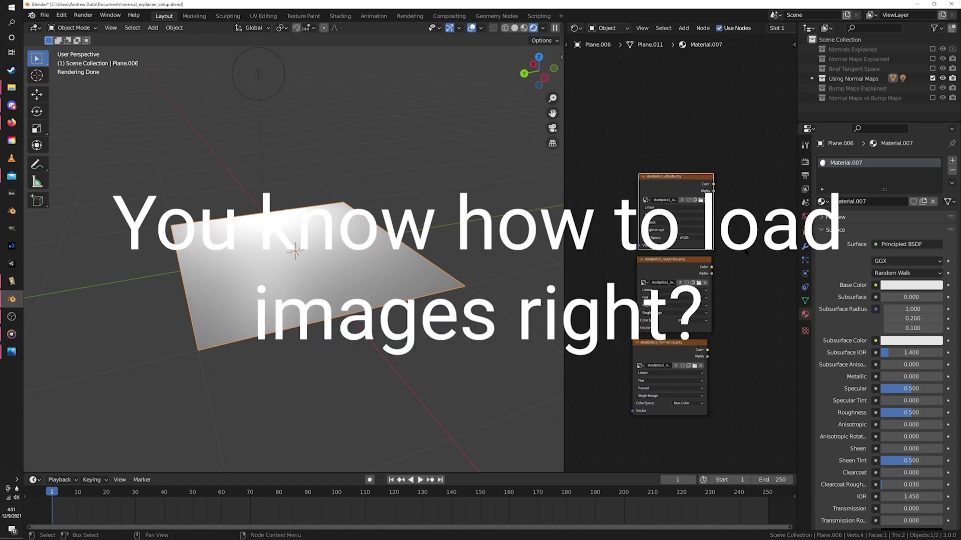
pyautogui.moveTo(746, 252); pyautogui.dragTo(679, 253, button='middle')
pyautogui.moveTo(564, 295); pyautogui.dragTo(296, 295)
# Set the roughness image's Color Space to Non-Color and keep Non-Color on the normal-ogl image
pyautogui.scroll(4, 460, 249)
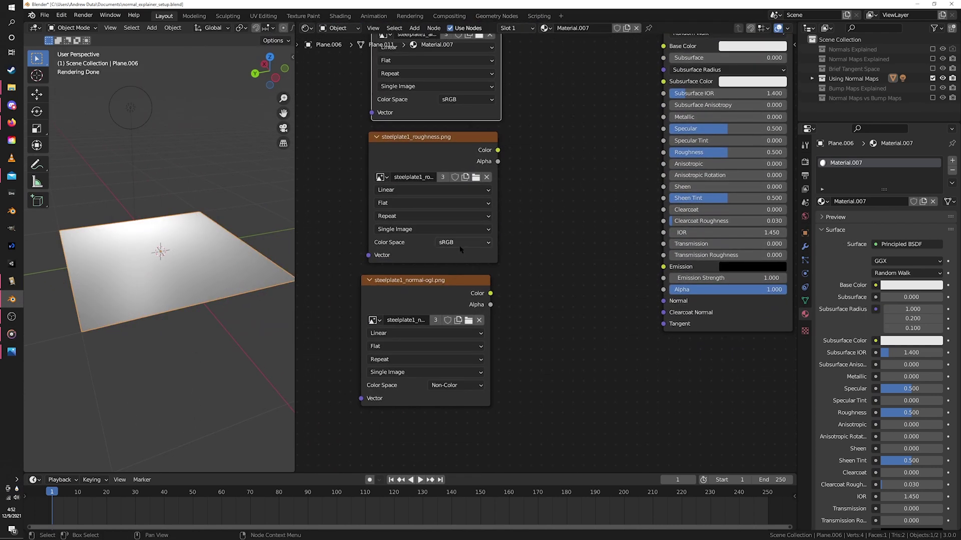
pyautogui.click(461, 246)
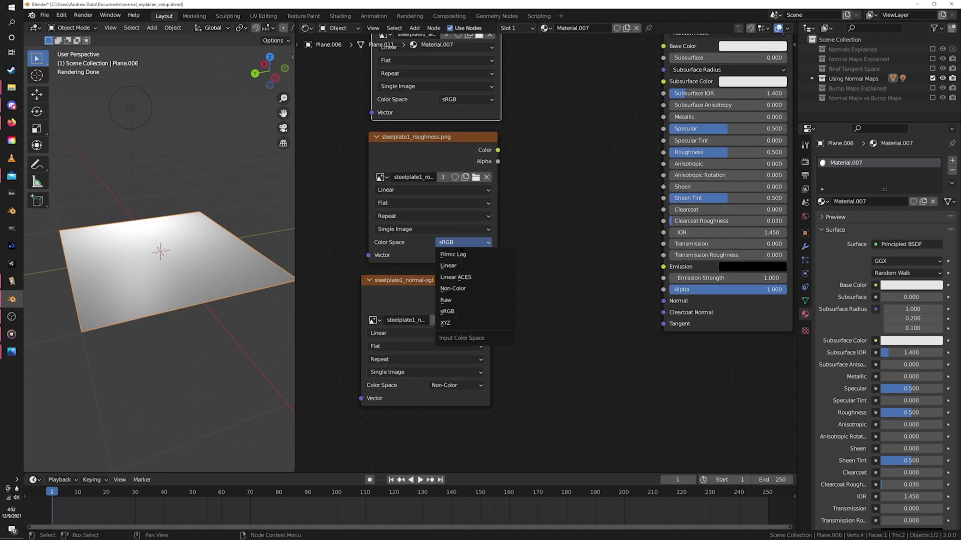
pyautogui.click(455, 289)
pyautogui.click(463, 386)
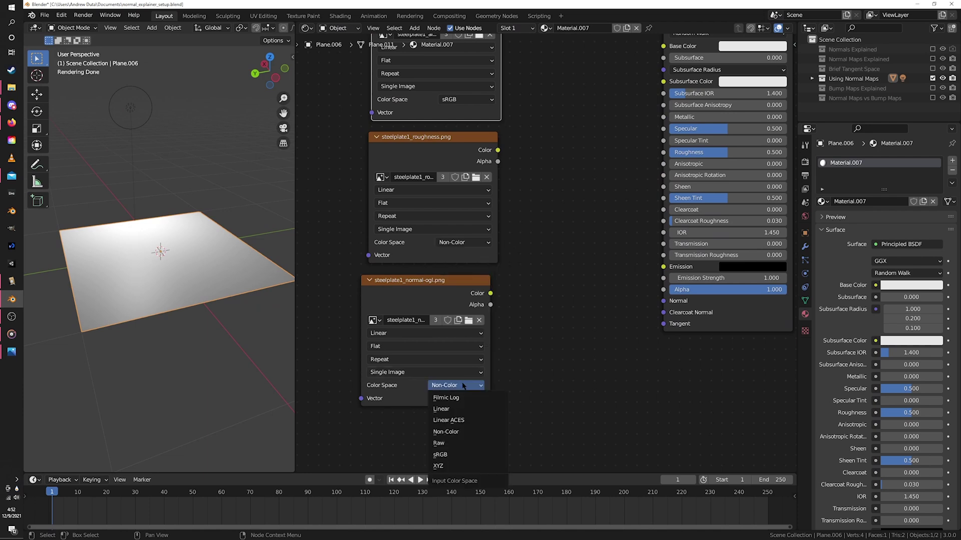
pyautogui.click(450, 432)
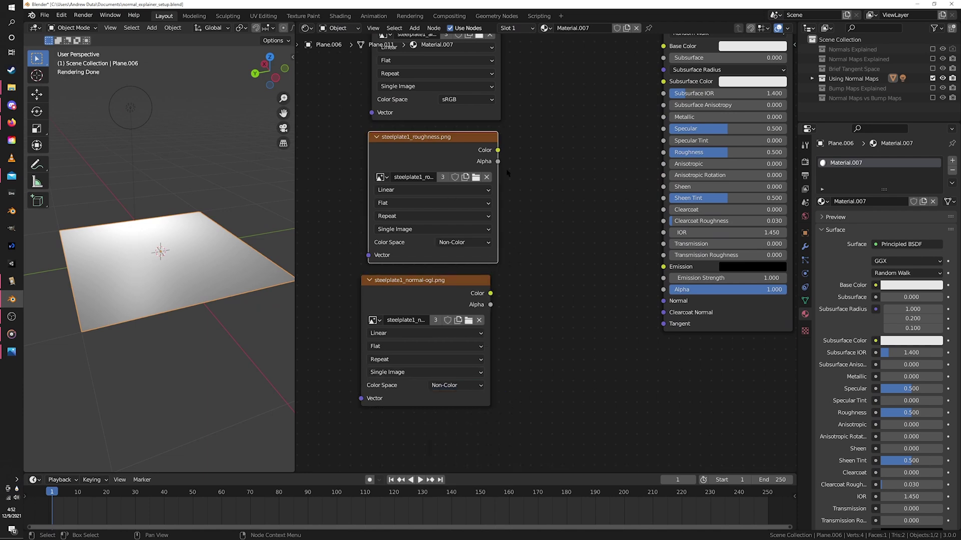
# Check the roughness and normal-ogl nodes beside the albedo node and Principled BSDF
pyautogui.scroll(-1, 507, 172)
pyautogui.moveTo(507, 173); pyautogui.dragTo(526, 233, button='middle')
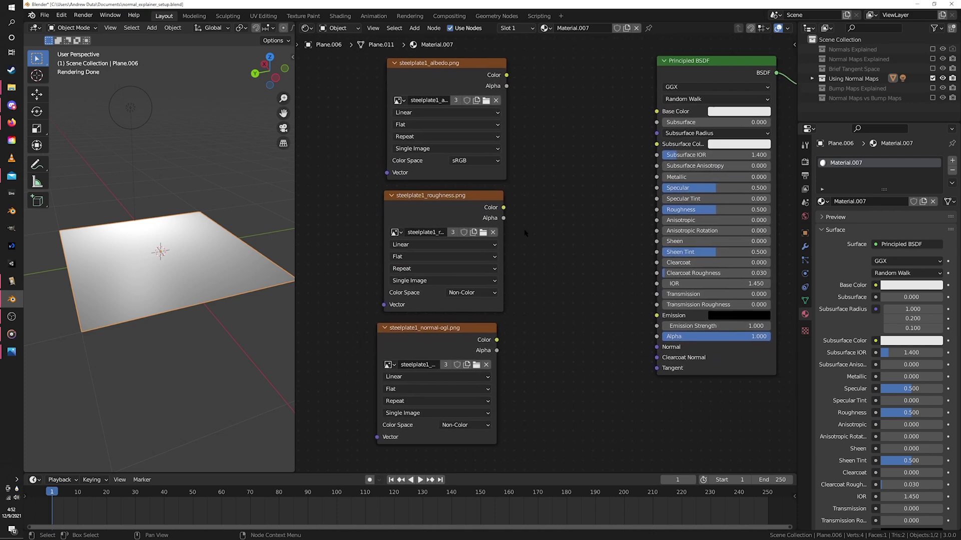
pyautogui.click(456, 215)
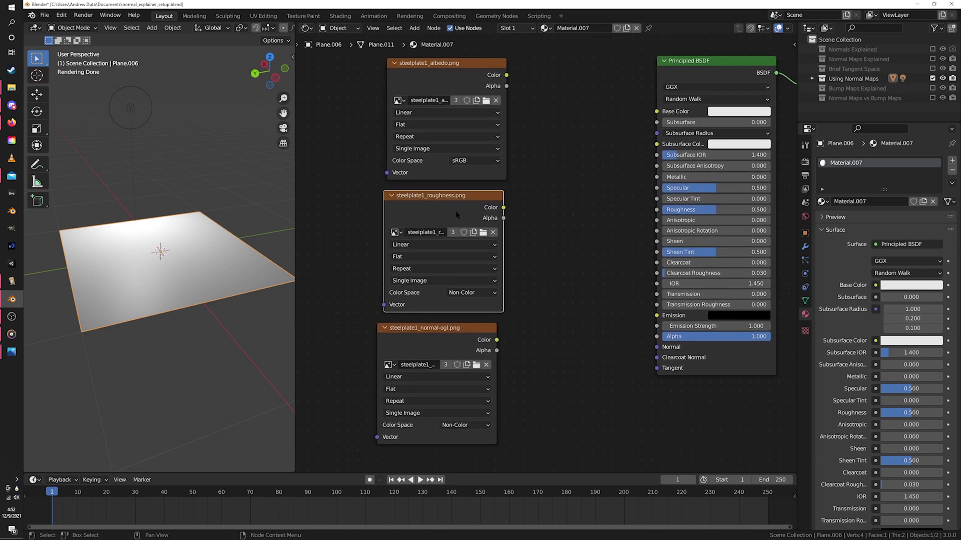
pyautogui.click(589, 322)
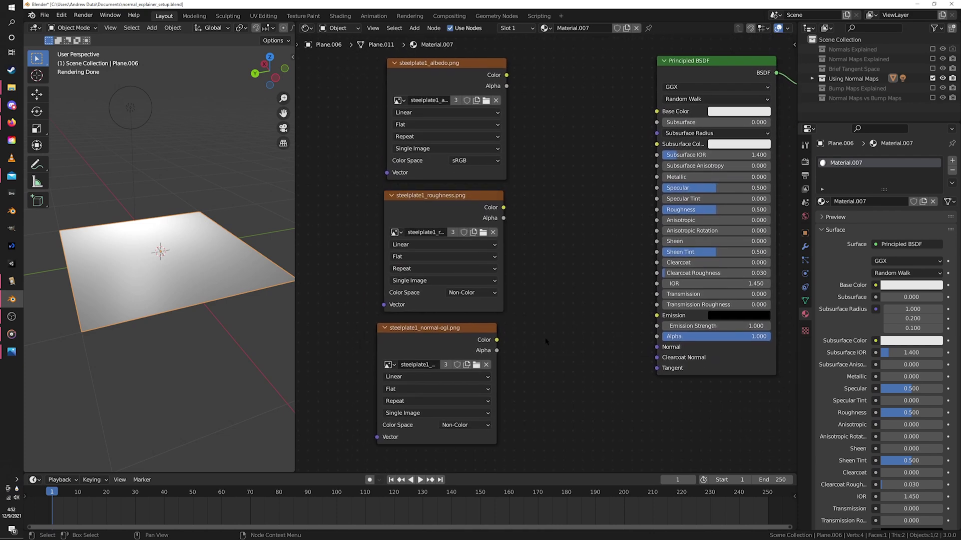
pyautogui.click(475, 350)
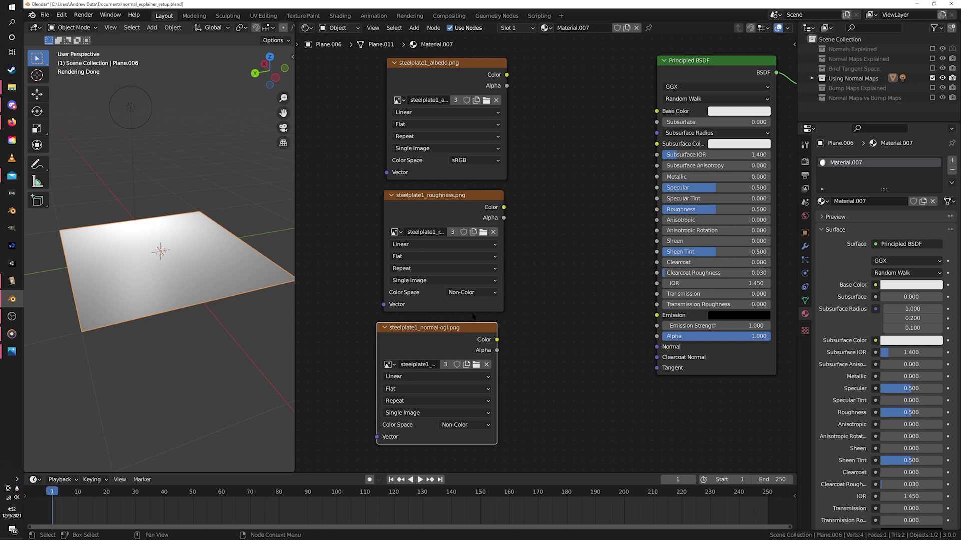
pyautogui.click(570, 317)
pyautogui.moveTo(570, 317); pyautogui.dragTo(522, 326, button='middle')
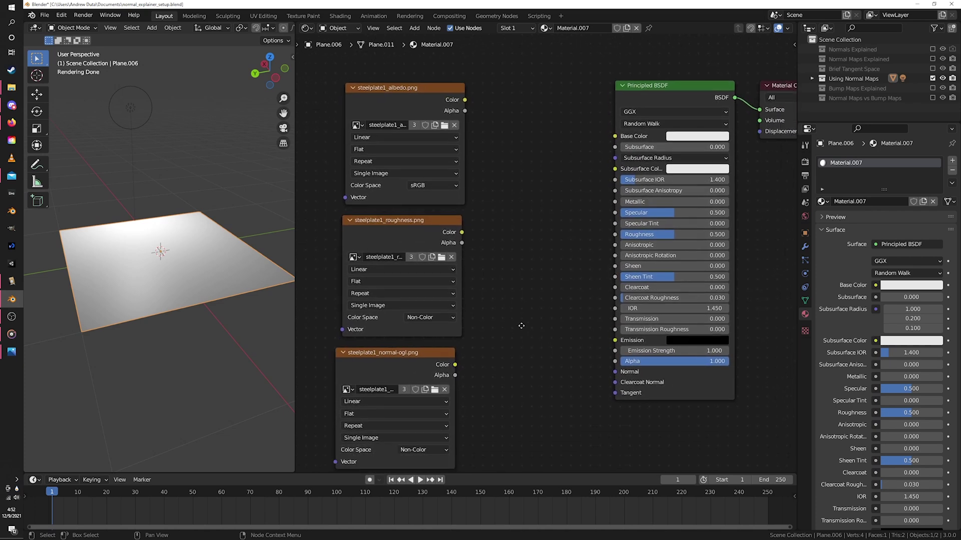
# Set Metallic to 1, then link albedo Color to Base Color and roughness Color to Roughness
pyautogui.click(651, 201)
pyautogui.write('1')
pyautogui.press('Return')
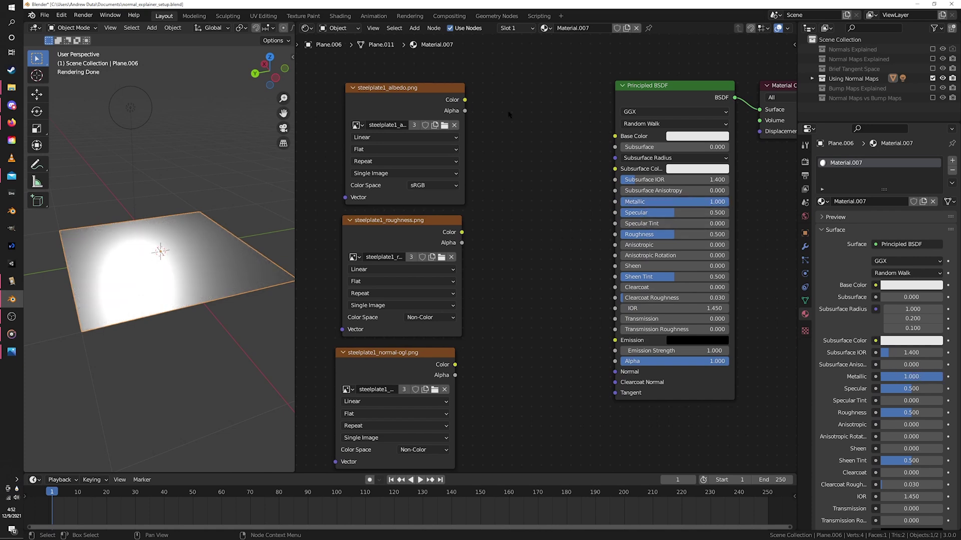
pyautogui.moveTo(465, 99); pyautogui.dragTo(615, 137)
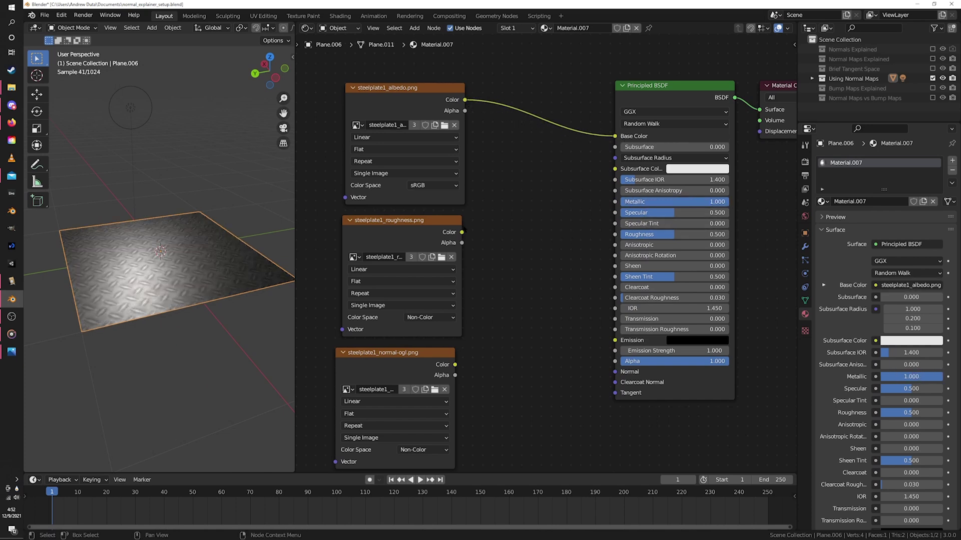
pyautogui.moveTo(462, 233); pyautogui.dragTo(616, 235)
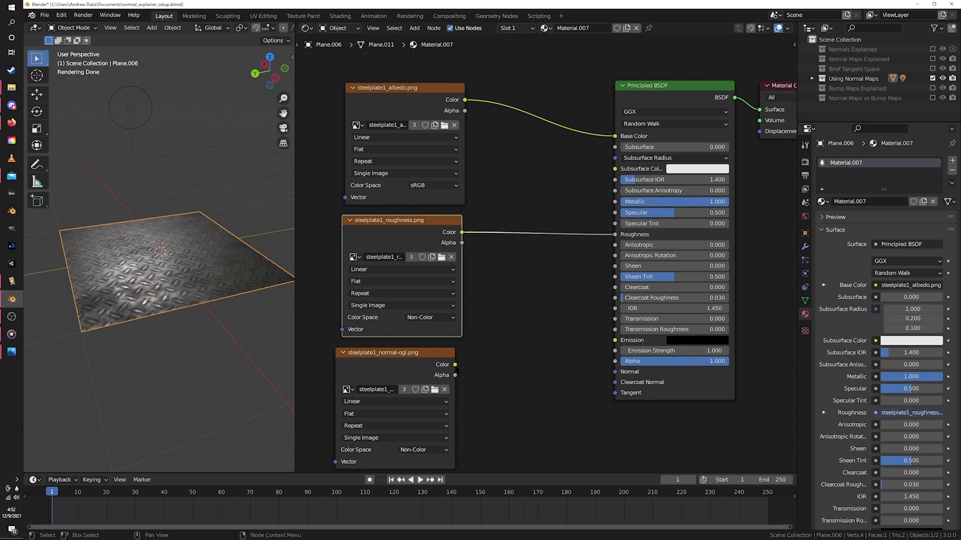
pyautogui.moveTo(455, 365); pyautogui.dragTo(507, 375)
pyautogui.moveTo(485, 359); pyautogui.dragTo(506, 275, button='middle')
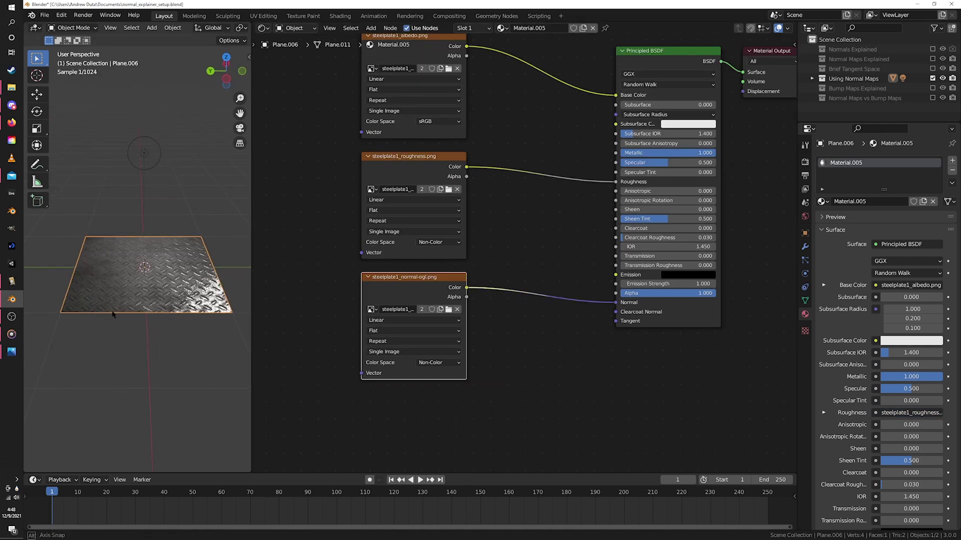
pyautogui.moveTo(165, 310); pyautogui.dragTo(136, 310, button='middle')
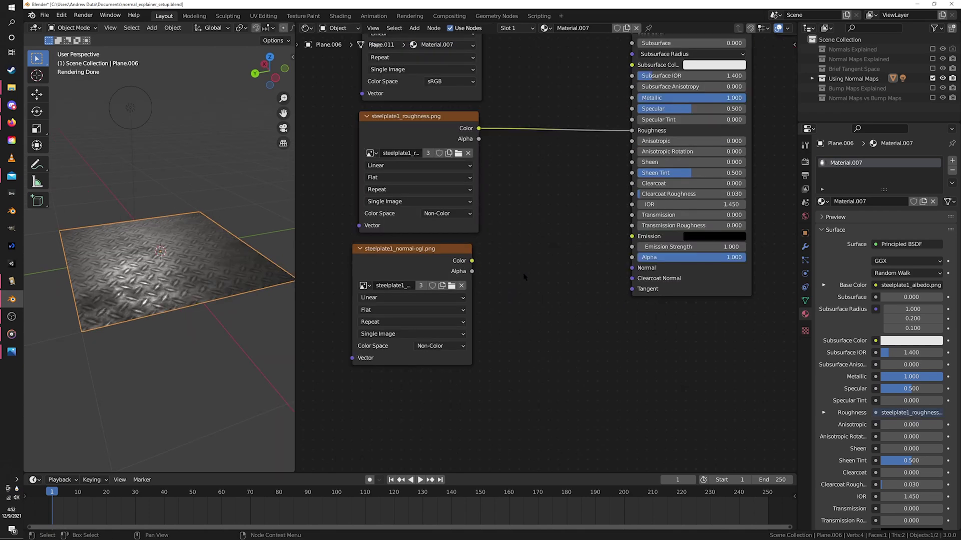
# Add a Normal Map node between the normal-ogl image Color and the BSDF Normal input
pyautogui.hotkey('shift', 'a')
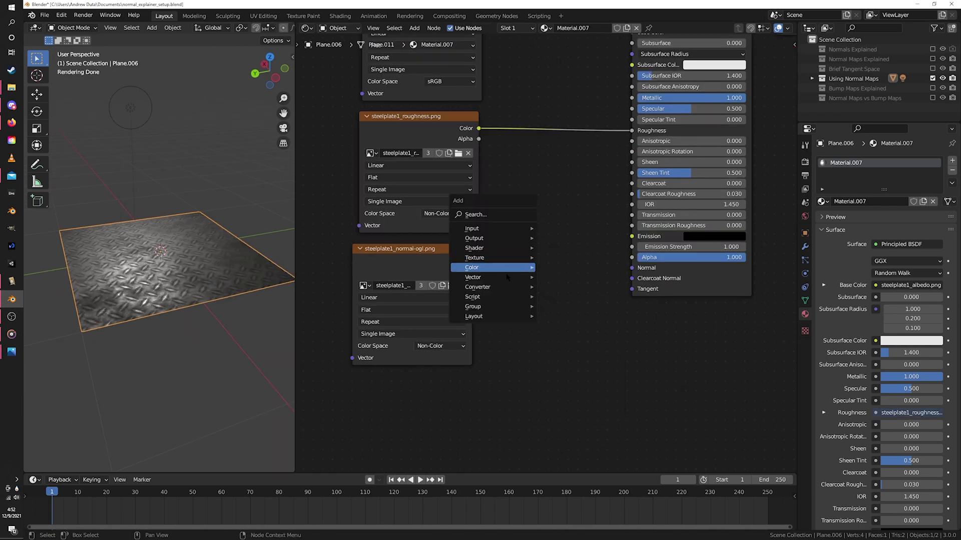
pyautogui.moveTo(521, 277)
pyautogui.click(583, 316)
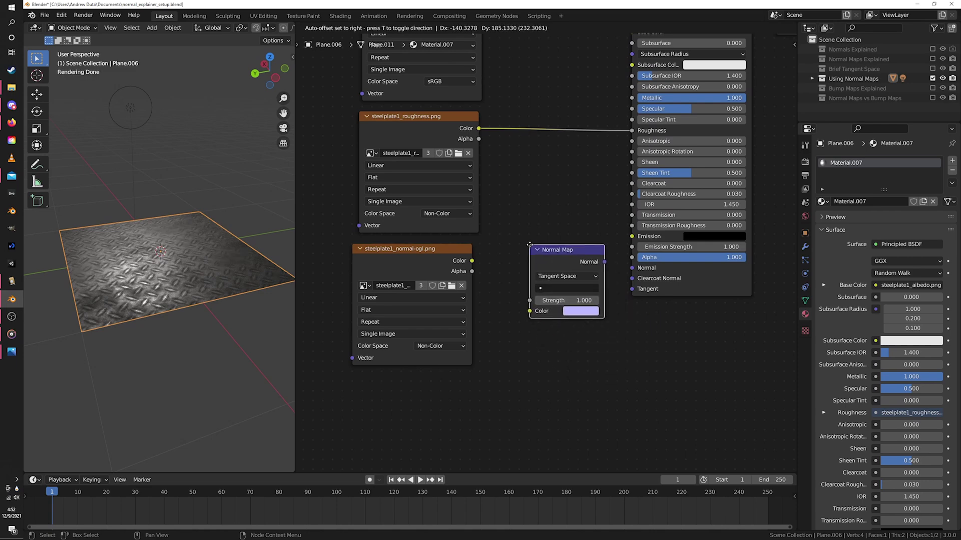
pyautogui.moveTo(471, 261); pyautogui.dragTo(525, 306)
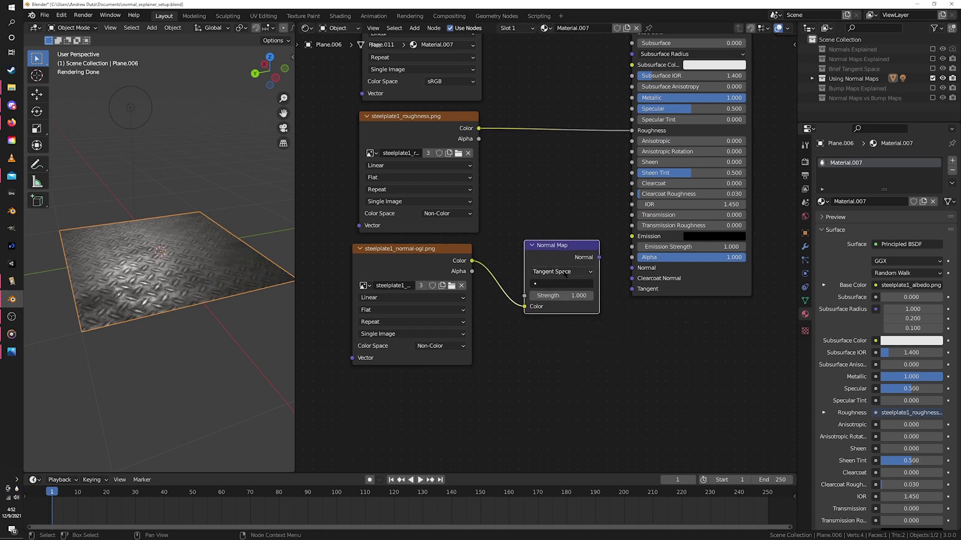
pyautogui.moveTo(599, 257); pyautogui.dragTo(637, 271)
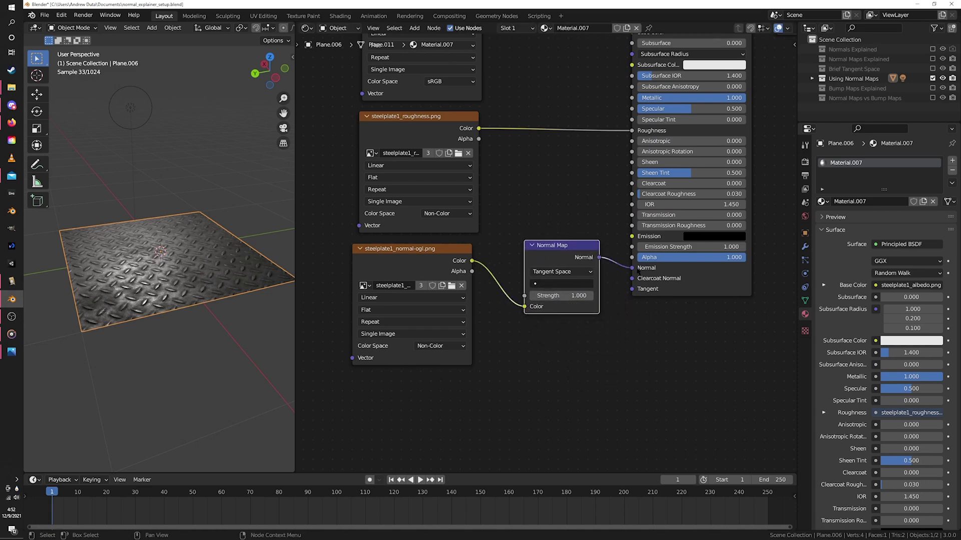
pyautogui.moveTo(526, 205); pyautogui.dragTo(534, 285, button='middle')
# Raise the Normal Map Strength to 2.7
pyautogui.scroll(-2, 533, 286)
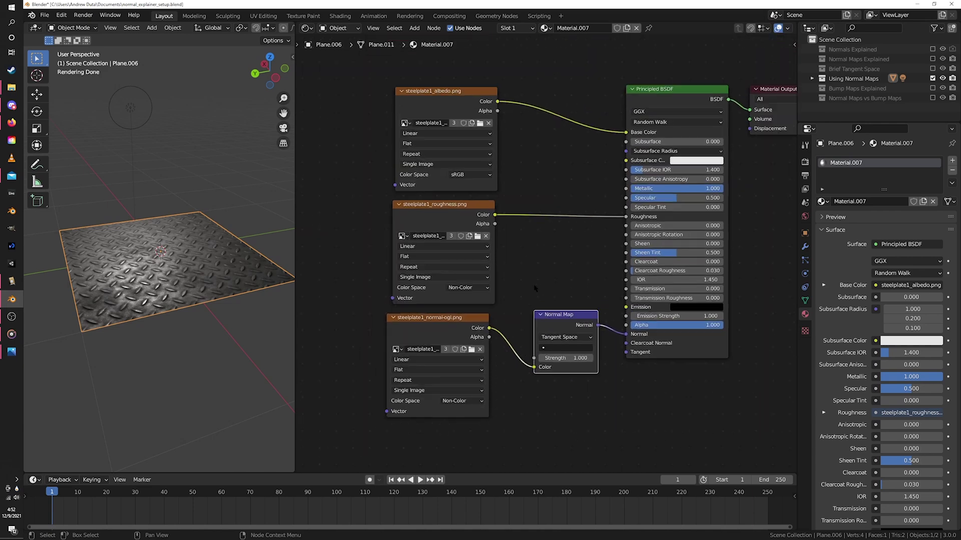
pyautogui.moveTo(235, 281)
pyautogui.mouseDown(button='middle')
pyautogui.moveTo(254, 291)
pyautogui.moveTo(232, 294)
pyautogui.mouseUp(button='middle')
pyautogui.scroll(3, 254, 291)
pyautogui.scroll(2, 233, 294)
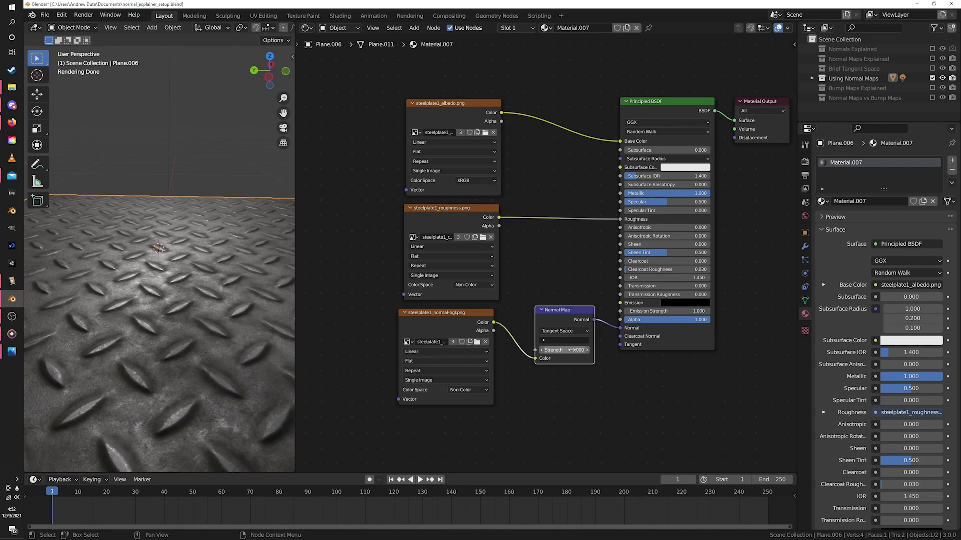
pyautogui.moveTo(564, 350); pyautogui.dragTo(542, 350)
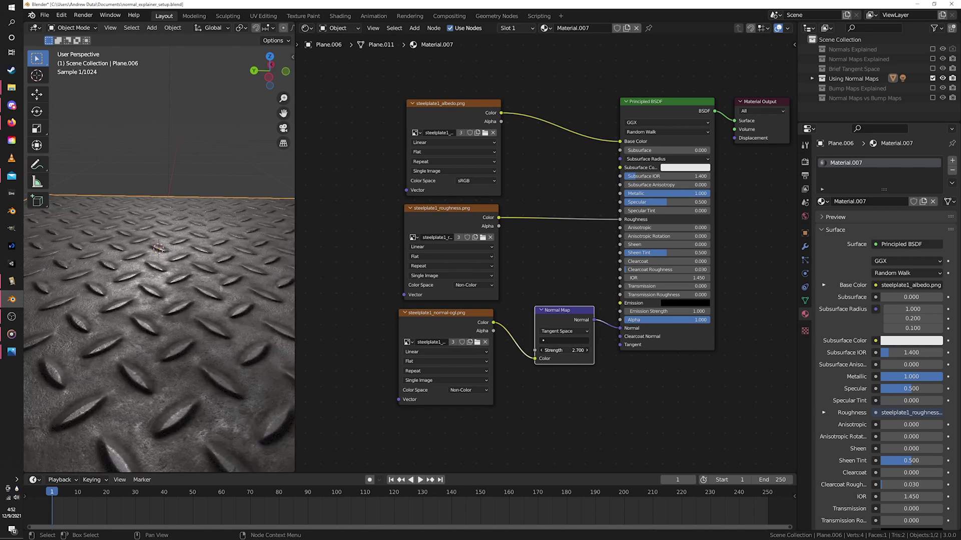
pyautogui.click(558, 350)
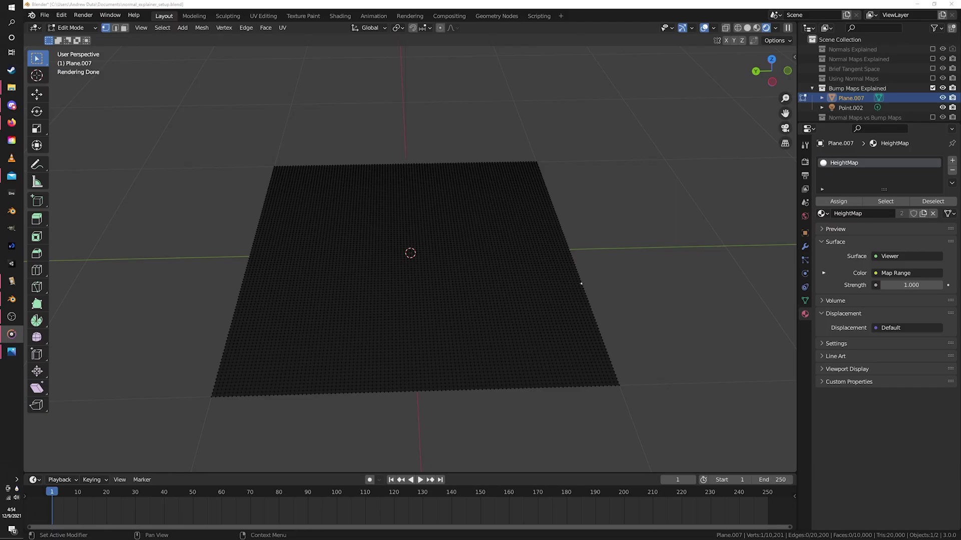
# Select the height-map plane Plane.007 and enter Edit Mode
pyautogui.press('Tab')
pyautogui.scroll(4, 410, 252)
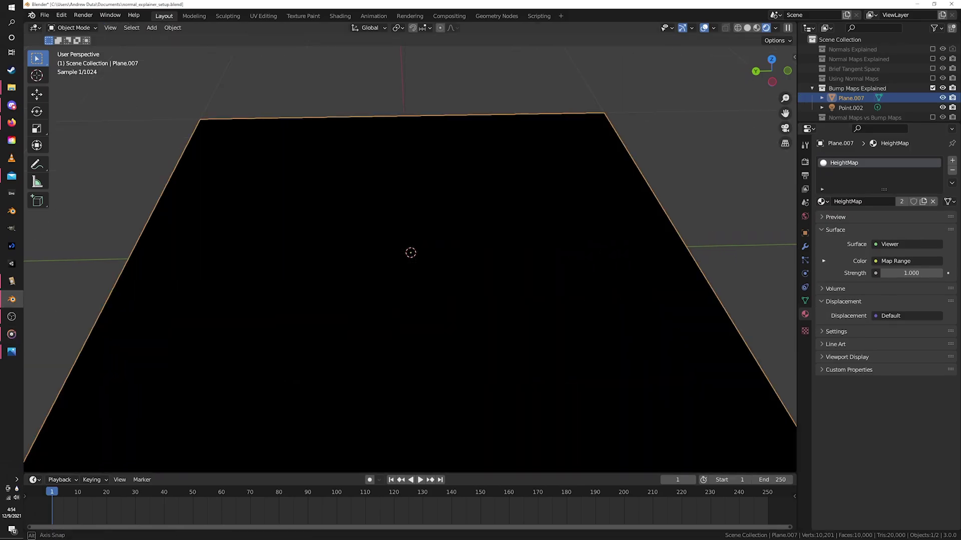
pyautogui.scroll(-3, 410, 253)
pyautogui.moveTo(590, 196); pyautogui.dragTo(550, 168, button='middle')
pyautogui.click(550, 166)
pyautogui.click(570, 199)
pyautogui.moveTo(571, 200)
pyautogui.mouseDown(button='middle')
pyautogui.moveTo(545, 193)
pyautogui.moveTo(569, 198)
pyautogui.mouseUp(button='middle')
pyautogui.press('Tab')
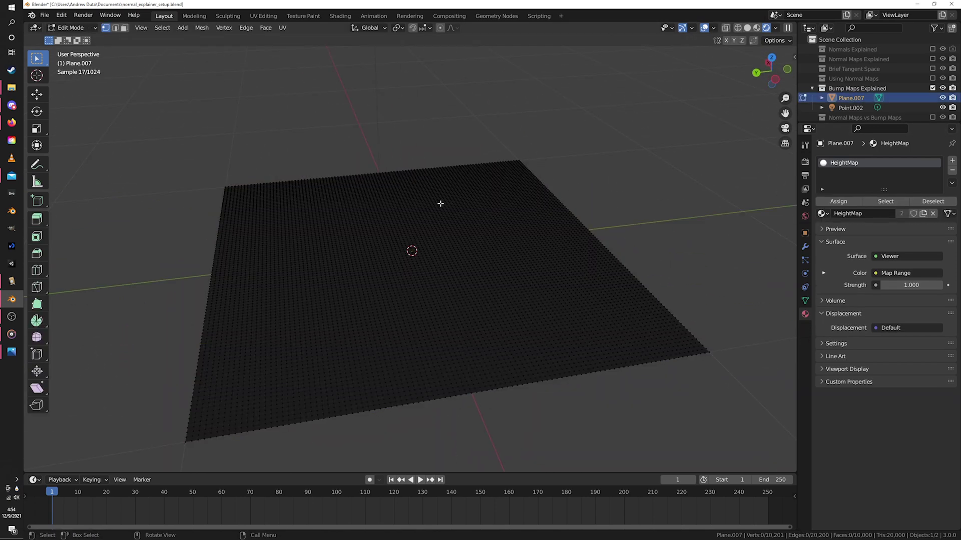
# With Proportional Editing on, raise five vertices along Z into smooth bumps
pyautogui.click(440, 29)
pyautogui.click(436, 261)
pyautogui.keyDown('shift'); pyautogui.click(297, 295); pyautogui.keyUp('shift')
pyautogui.keyDown('shift'); pyautogui.click(312, 233); pyautogui.keyUp('shift')
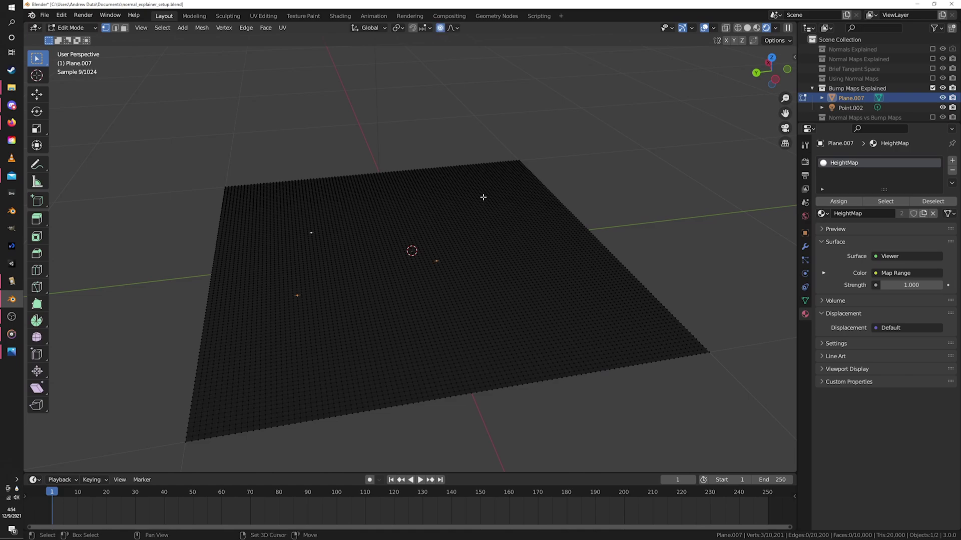
pyautogui.keyDown('shift'); pyautogui.click(542, 284); pyautogui.keyUp('shift')
pyautogui.keyDown('shift'); pyautogui.click(505, 224); pyautogui.keyUp('shift')
pyautogui.press('g')
pyautogui.press('z')
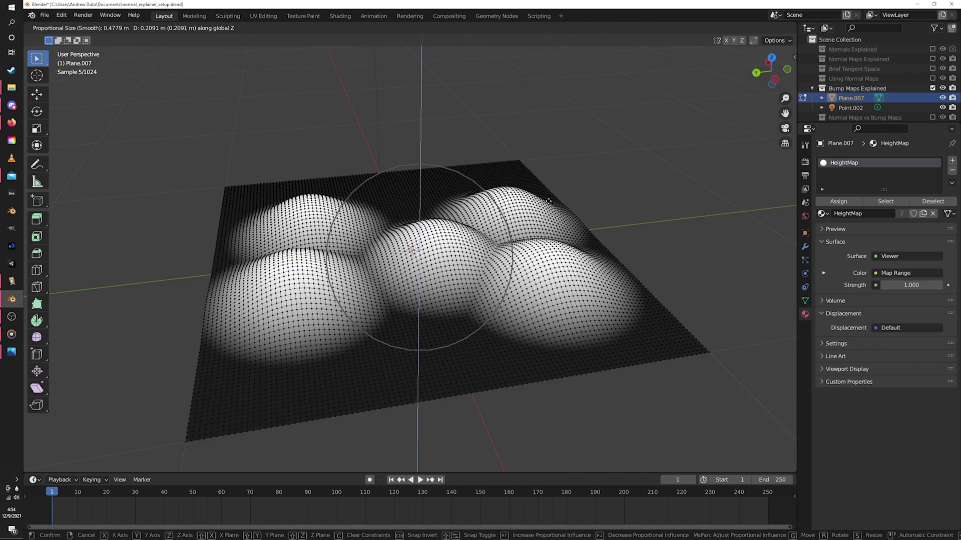
pyautogui.click(547, 203)
# Return to Object Mode and view the bumpy mesh from the front
pyautogui.moveTo(548, 203); pyautogui.dragTo(562, 223, button='middle')
pyautogui.press('Tab')
pyautogui.press('KP_1')
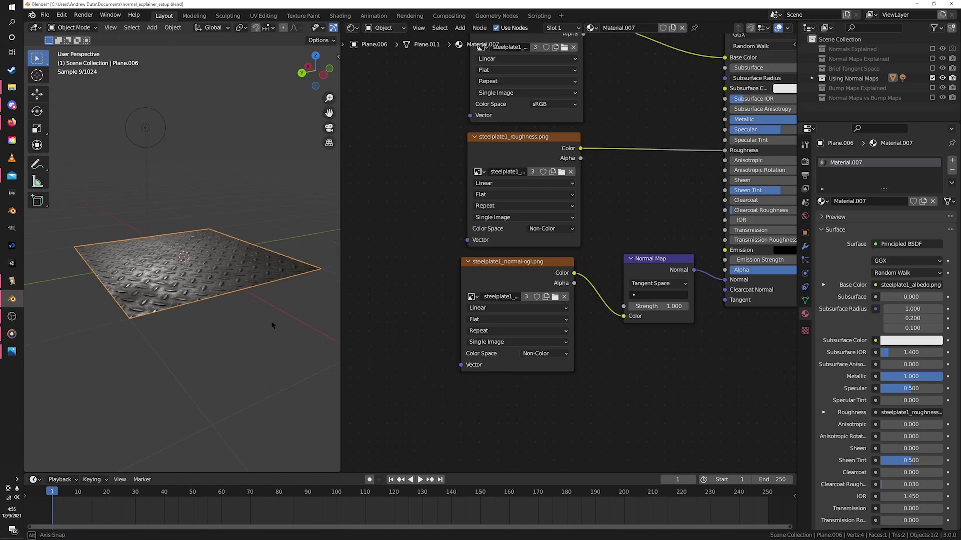
# Duplicate the normal image node as a Non-Color steelplate1_height.png texture
pyautogui.moveTo(521, 278); pyautogui.dragTo(537, 194, button='middle')
pyautogui.hotkey('shift', 'd')
pyautogui.press('Escape')
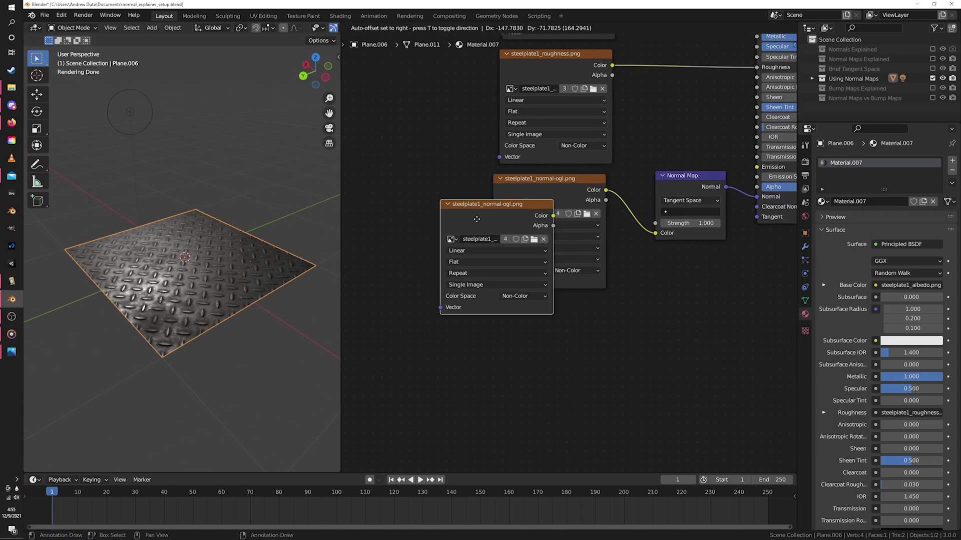
pyautogui.hotkey('ctrl', 'z')
pyautogui.click(536, 201)
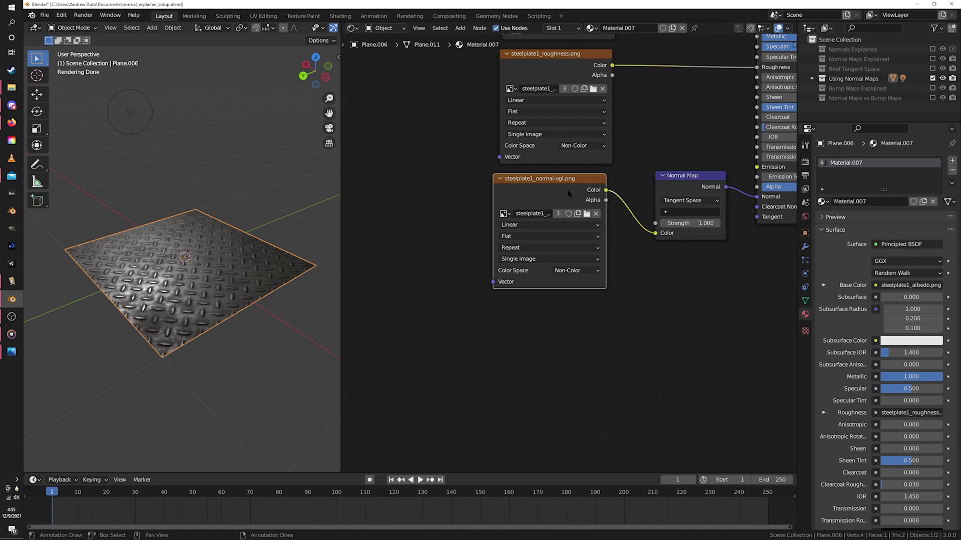
pyautogui.hotkey('shift', 'd')
pyautogui.click(565, 318)
pyautogui.keyDown('ctrl'); pyautogui.scroll(-2, 530, 341); pyautogui.keyUp('ctrl')
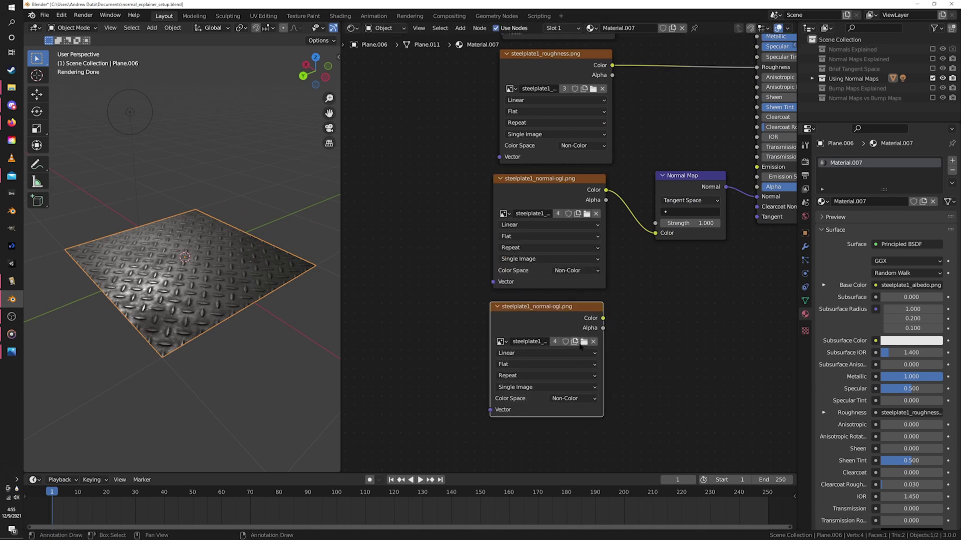
pyautogui.click(560, 398)
pyautogui.click(565, 431)
# Add a Bump node, linking height Color to Height and its Normal to the BSDF Normal
pyautogui.hotkey('shift', 'a')
pyautogui.moveTo(660, 313)
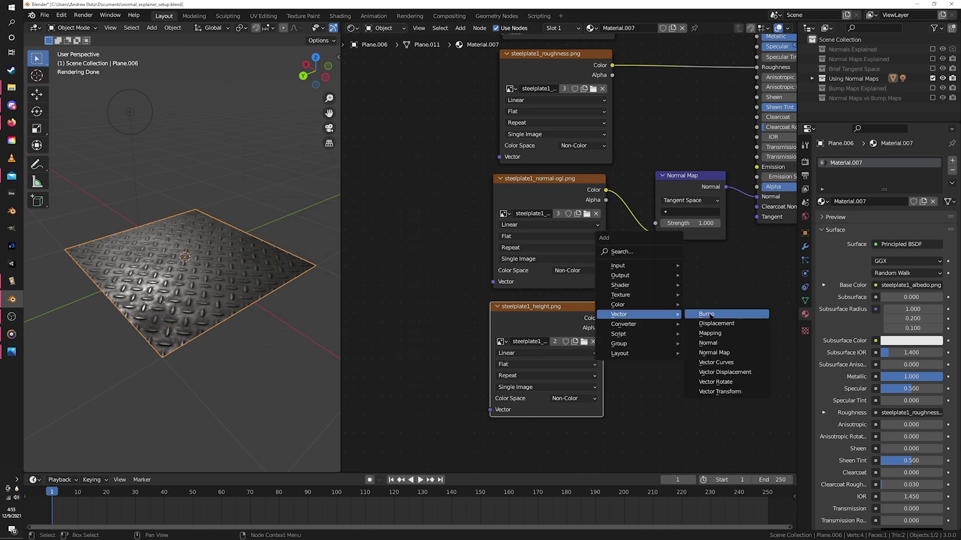
pyautogui.click(710, 314)
pyautogui.click(648, 301)
pyautogui.moveTo(603, 318); pyautogui.dragTo(653, 356)
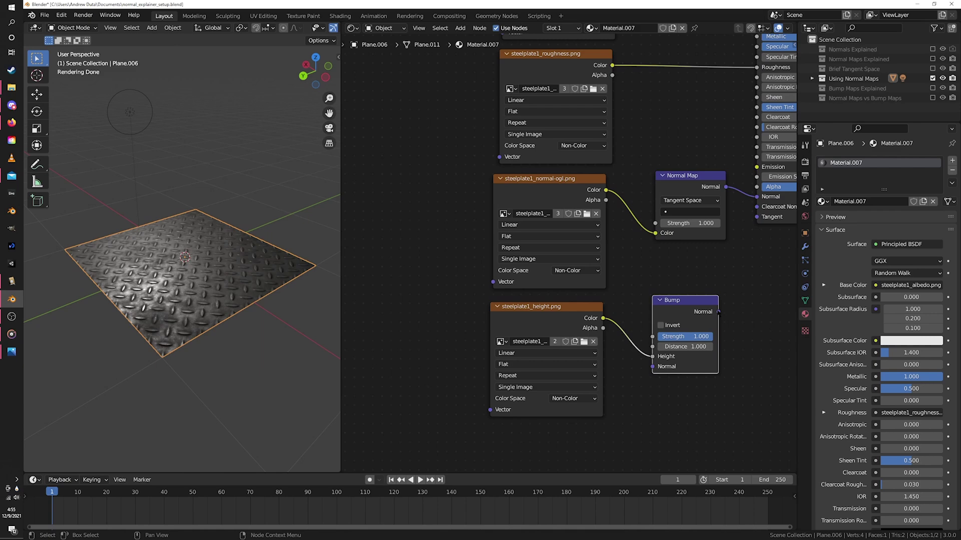
pyautogui.moveTo(719, 311); pyautogui.dragTo(757, 196)
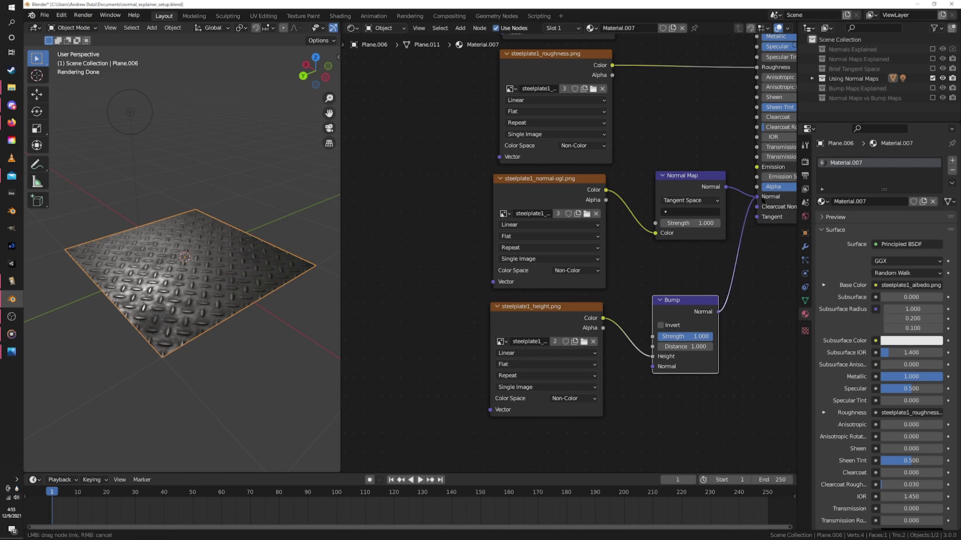
pyautogui.moveTo(165, 260); pyautogui.dragTo(203, 285, button='middle')
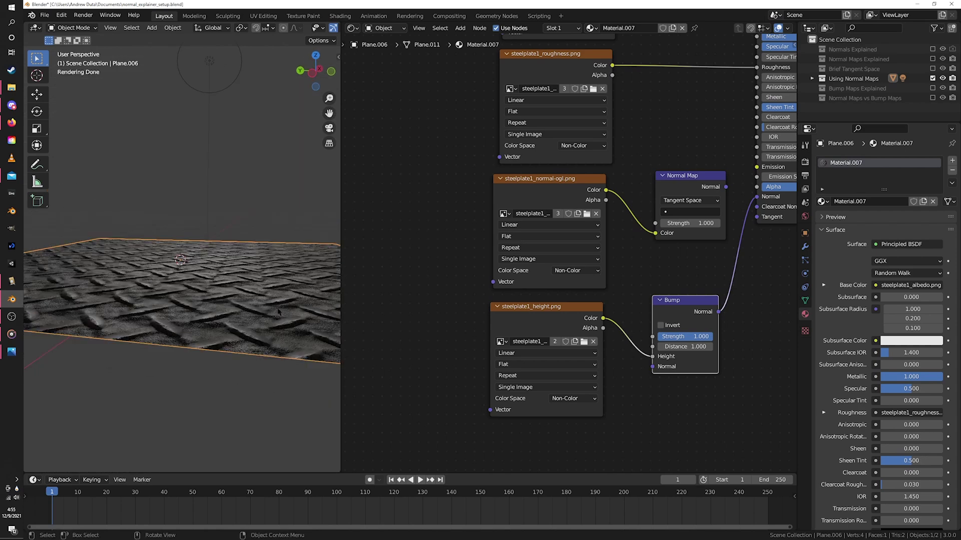
# Enter 0.01 for the Bump Strength, then drag the Distance up to around 3
pyautogui.moveTo(686, 336); pyautogui.dragTo(679, 336)
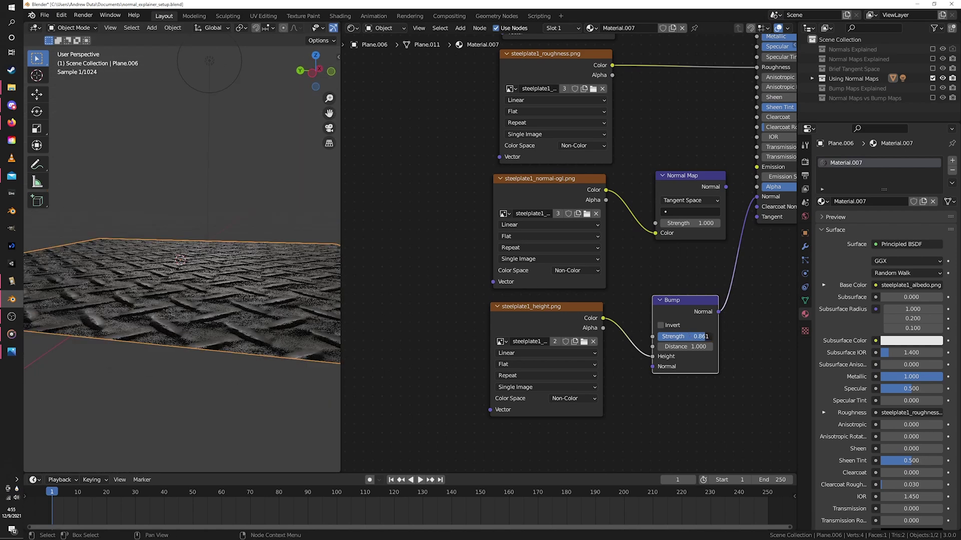
pyautogui.click(708, 336)
pyautogui.write('0.0')
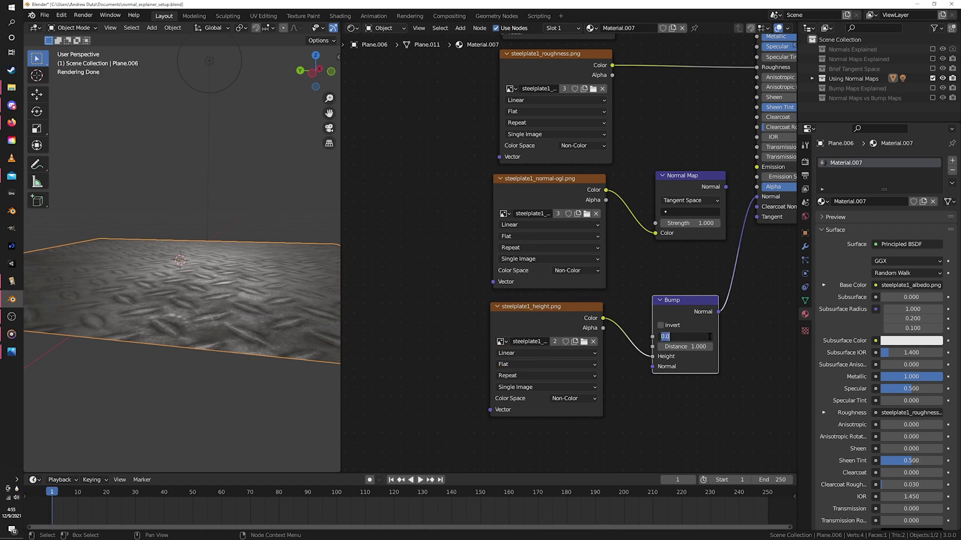
pyautogui.write('1')
pyautogui.press('Return')
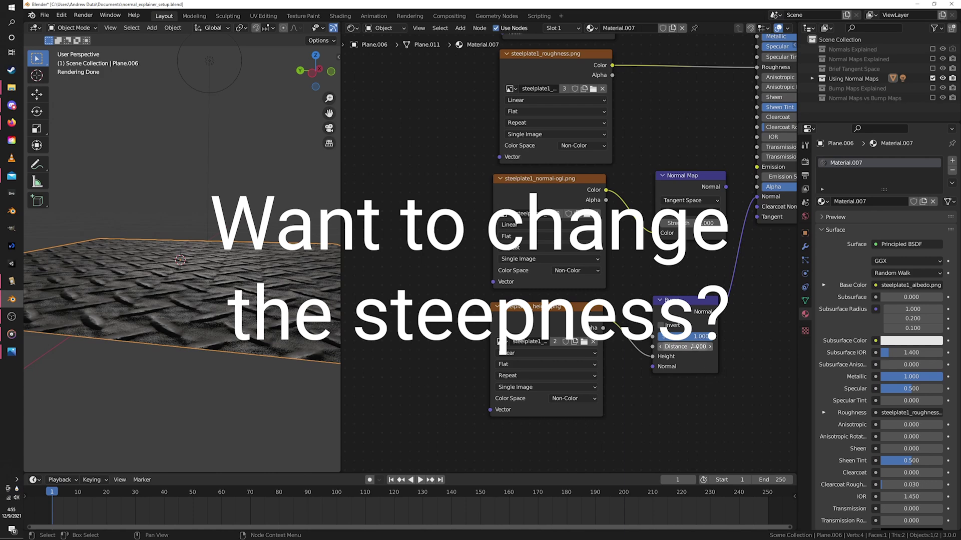
pyautogui.moveTo(685, 347)
pyautogui.mouseDown()
pyautogui.moveTo(710, 346)
pyautogui.moveTo(685, 347)
pyautogui.mouseUp()
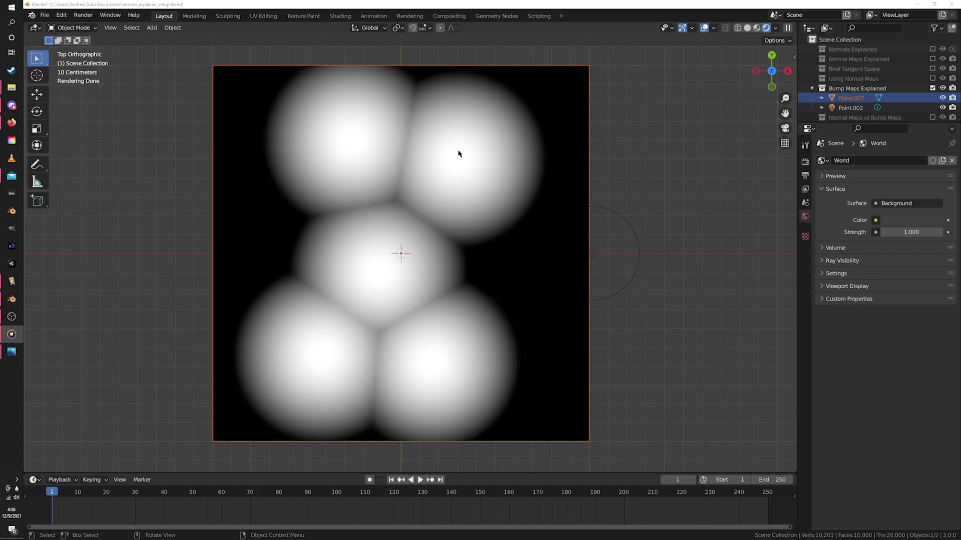
# Inspect the Plane.007 height plane at an angle and from the front, then select and deselect it
pyautogui.moveTo(450, 260); pyautogui.dragTo(460, 223, button='middle')
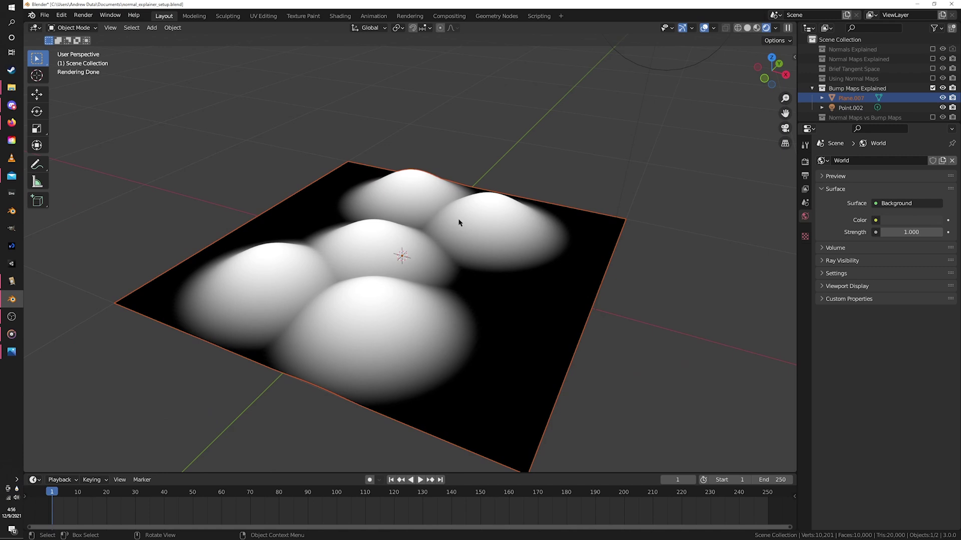
pyautogui.press('KP_1')
pyautogui.scroll(5, 463, 220)
pyautogui.keyDown('shift'); pyautogui.moveTo(476, 213); pyautogui.dragTo(502, 263, button='middle'); pyautogui.keyUp('shift')
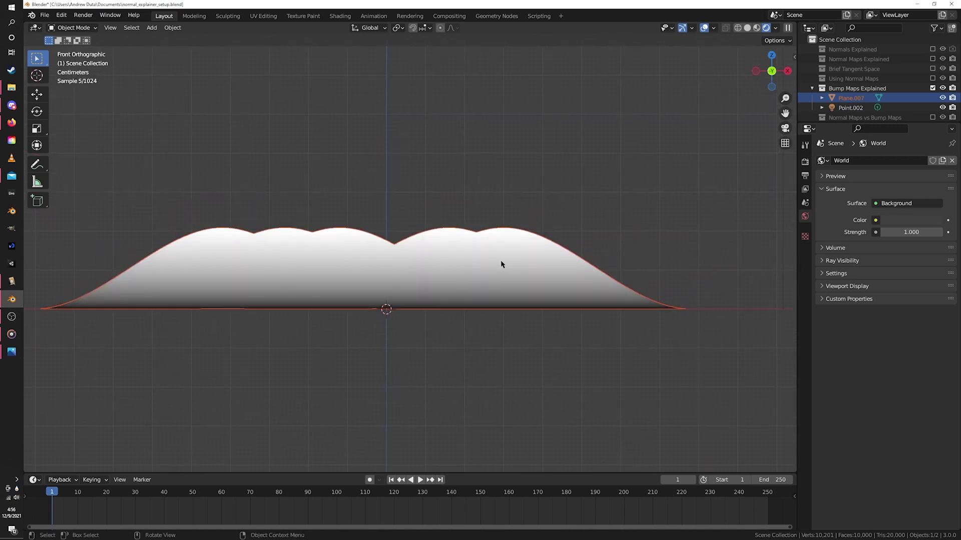
pyautogui.click(685, 309)
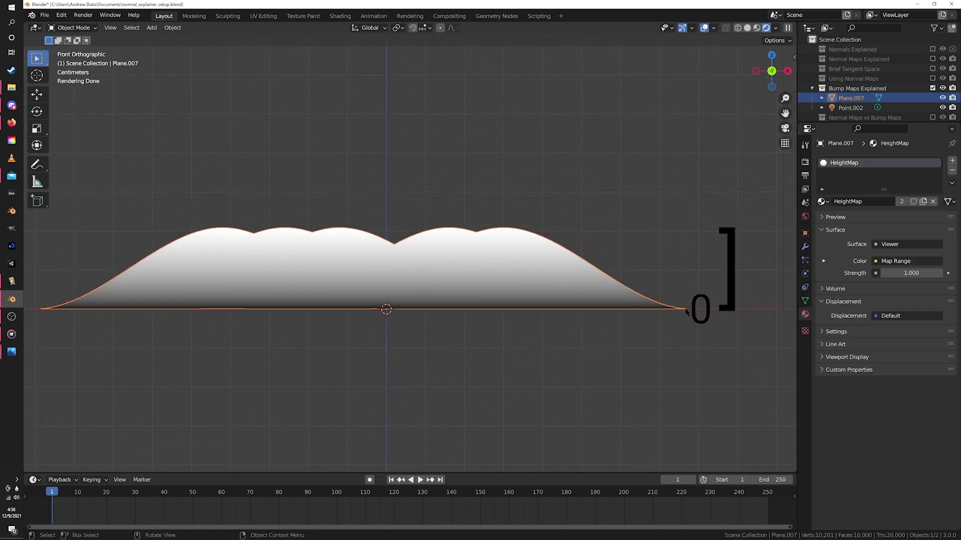
pyautogui.click(665, 232)
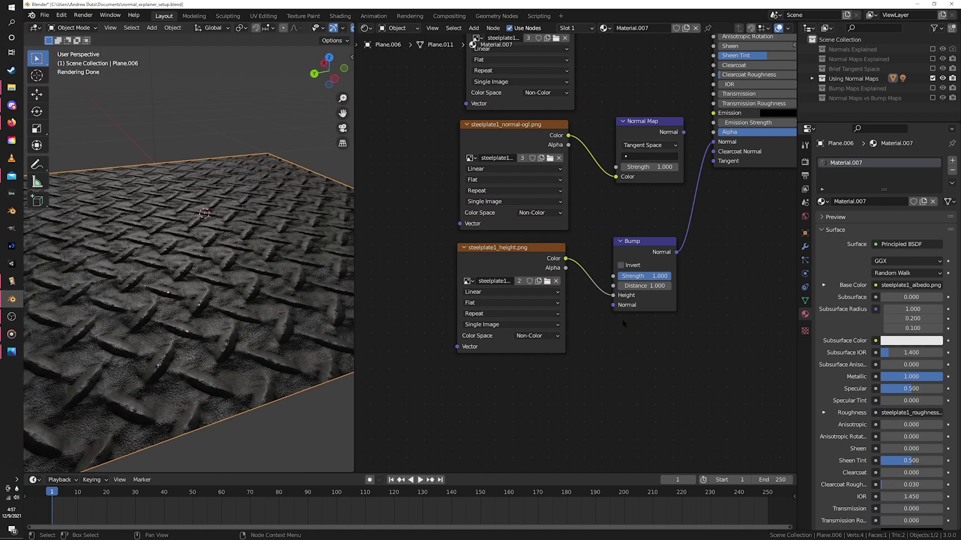
# Set the steel plate Bump Distance to 0.020 and route Bump back into the shader Normal
pyautogui.click(656, 286)
pyautogui.write('0')
pyautogui.press('Return')
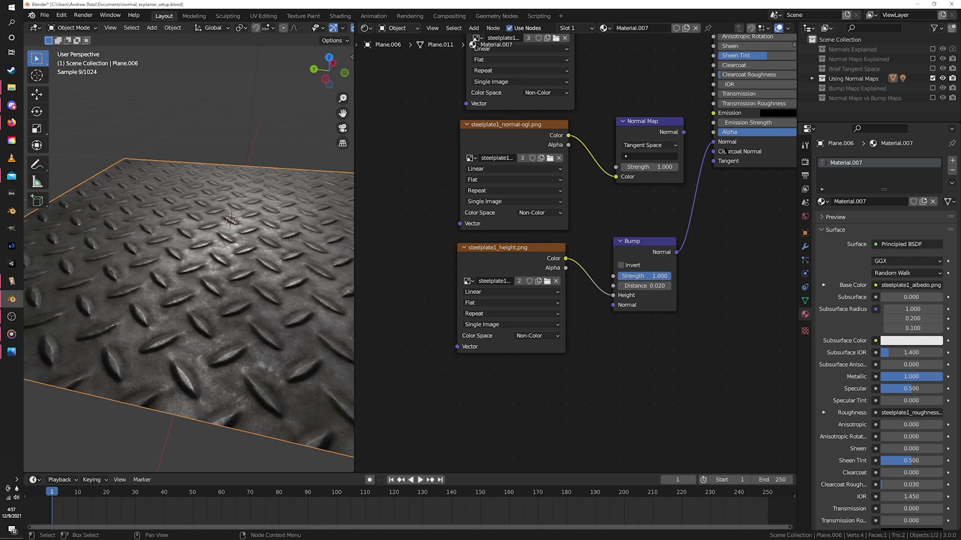
pyautogui.moveTo(683, 132); pyautogui.dragTo(714, 142)
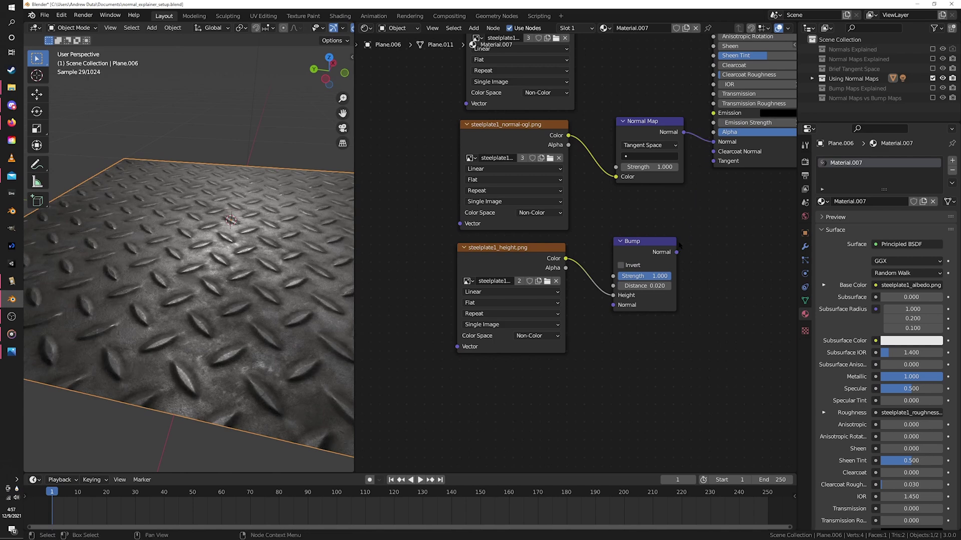
pyautogui.moveTo(677, 252); pyautogui.dragTo(713, 142)
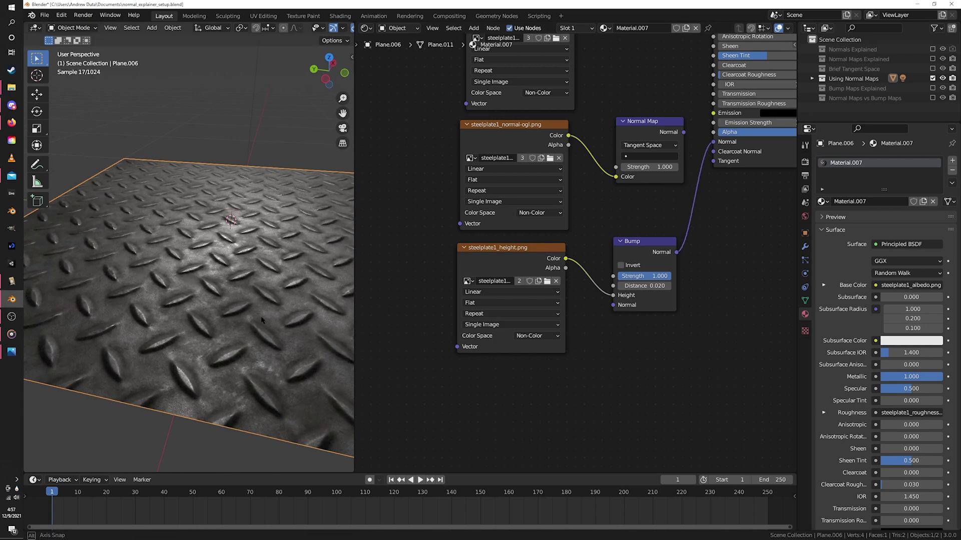
# Widen the 3D viewport and orbit low and close over the plate
pyautogui.moveTo(261, 320); pyautogui.dragTo(280, 300, button='middle')
pyautogui.moveTo(354, 125); pyautogui.dragTo(584, 131)
pyautogui.moveTo(351, 250); pyautogui.dragTo(369, 242, button='middle')
pyautogui.moveTo(494, 250); pyautogui.dragTo(422, 282, button='middle')
pyautogui.scroll(3, 440, 260)
pyautogui.scroll(-4, 367, 279)
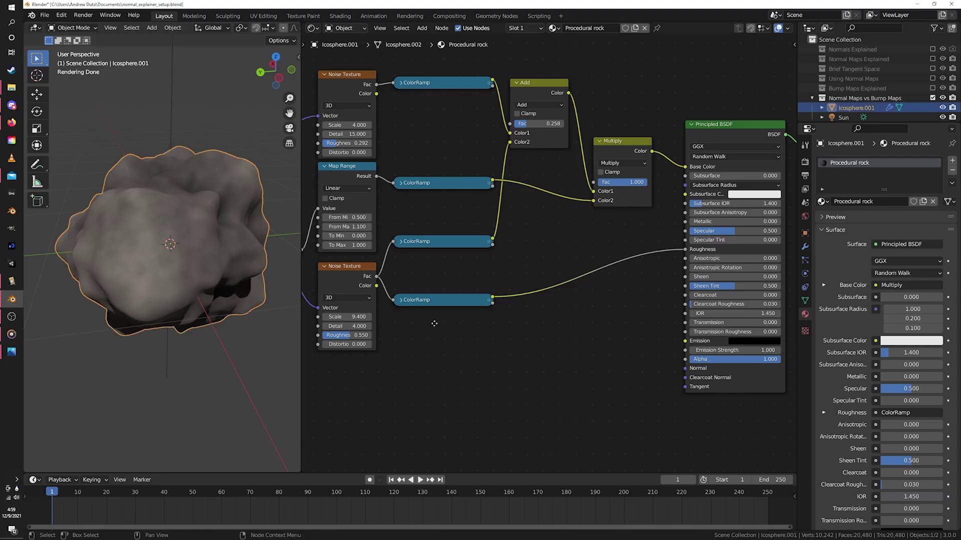
# Add a Bump node fed by Noise Fac into the BSDF Normal, with Distance 0.02
pyautogui.moveTo(434, 323); pyautogui.dragTo(441, 299, button='middle')
pyautogui.hotkey('shift', 'a')
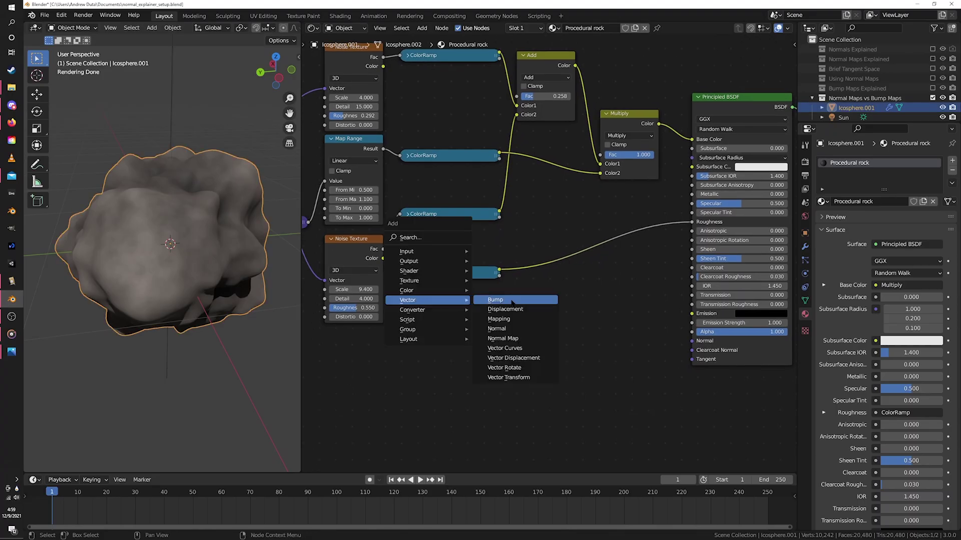
pyautogui.click(501, 300)
pyautogui.click(555, 295)
pyautogui.moveTo(381, 250); pyautogui.dragTo(536, 340)
pyautogui.moveTo(594, 299); pyautogui.dragTo(692, 340)
pyautogui.doubleClick(559, 330)
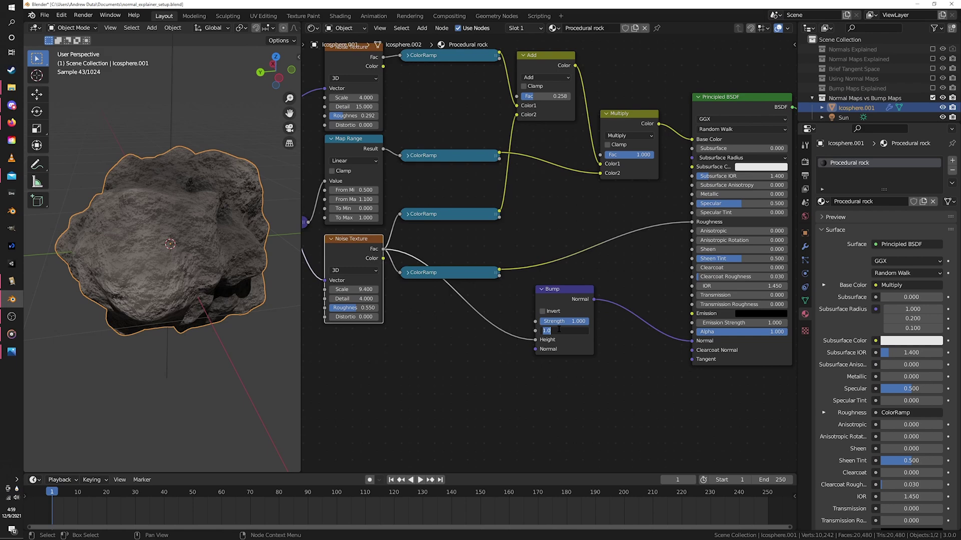
pyautogui.write('0.02')
pyautogui.press('Return')
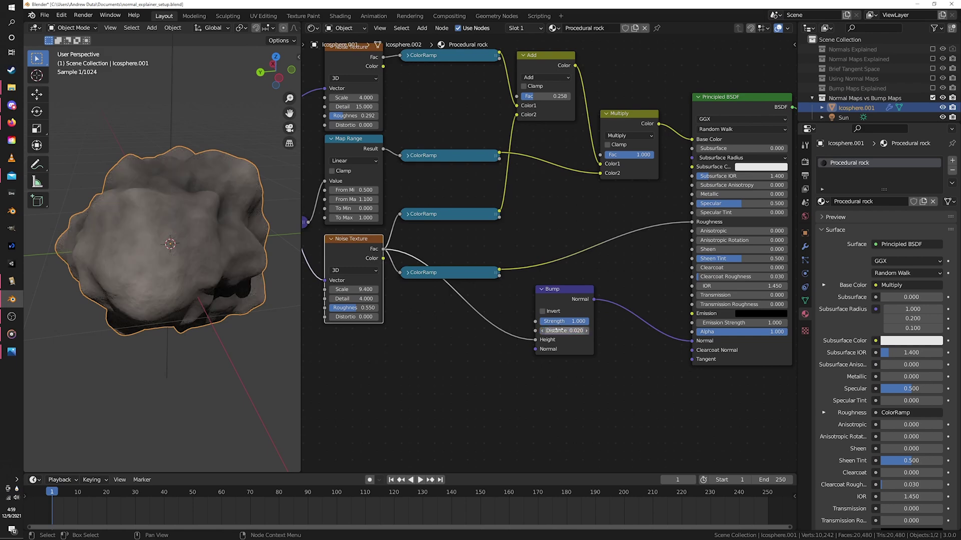
# Duplicate the Bump node, feed it the top Noise Fac, and chain it into the upper Bump's Normal
pyautogui.scroll(3, 165, 240)
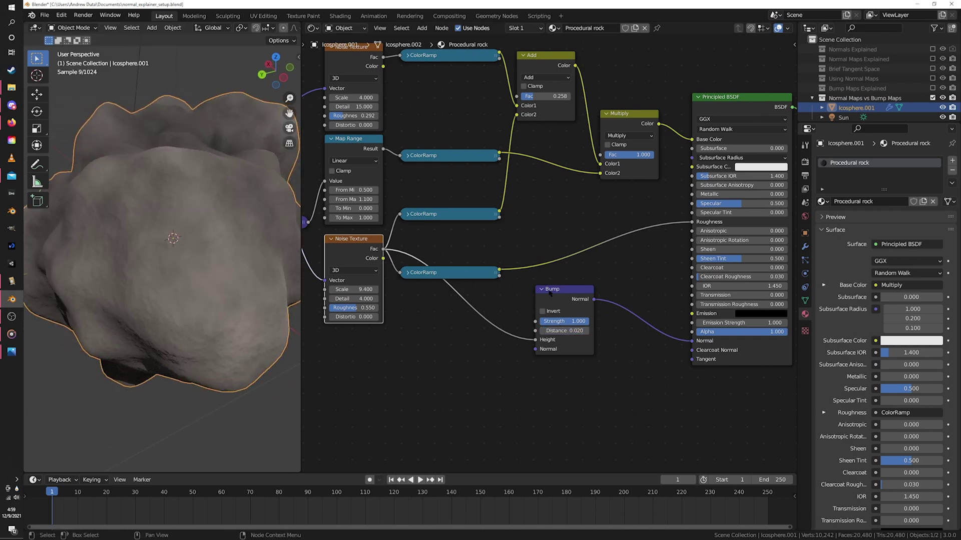
pyautogui.moveTo(559, 290); pyautogui.dragTo(588, 269)
pyautogui.hotkey('shift', 'd')
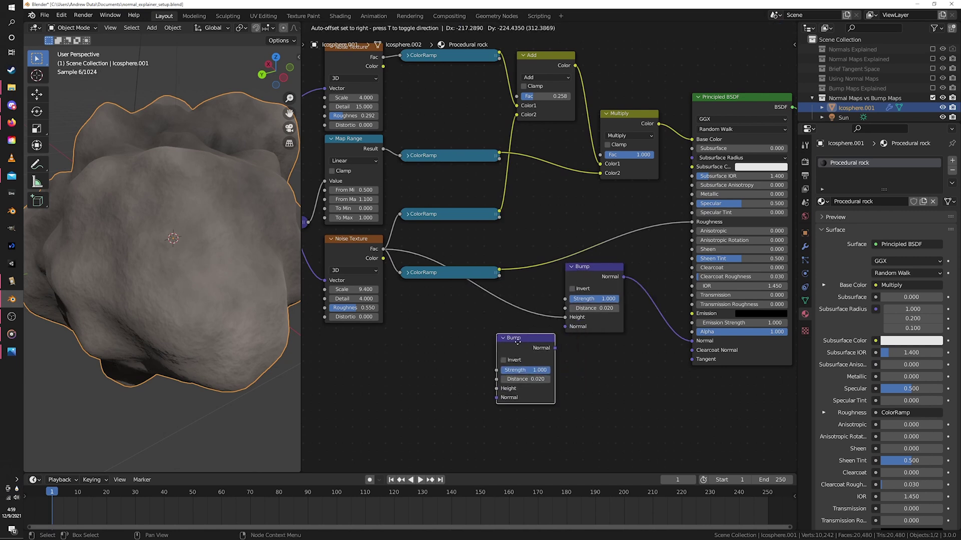
pyautogui.click(518, 341)
pyautogui.moveTo(382, 57); pyautogui.dragTo(496, 388)
pyautogui.moveTo(554, 348); pyautogui.dragTo(567, 330)
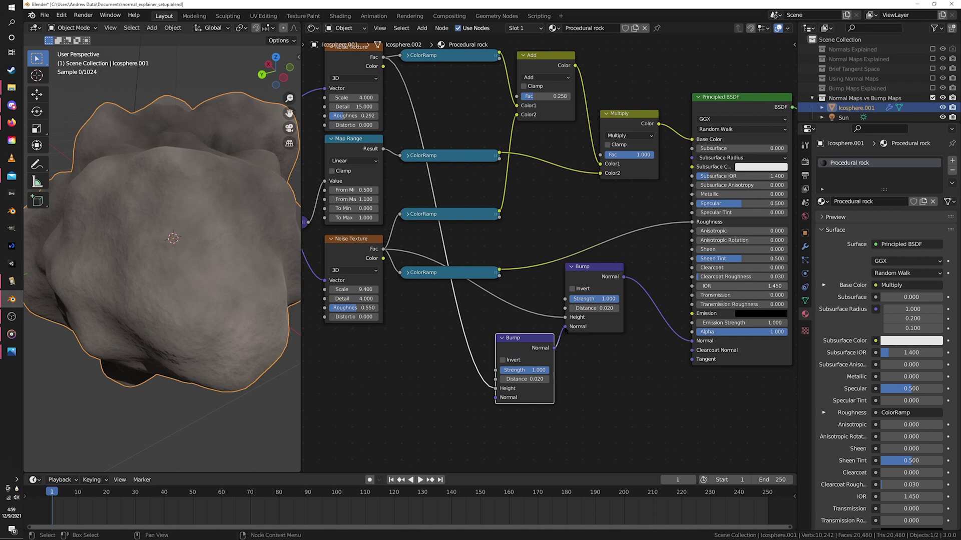
# Set the lower Bump Distance to 0.05, then change it to 0.1
pyautogui.moveTo(526, 379); pyautogui.dragTo(545, 379)
pyautogui.click(530, 379)
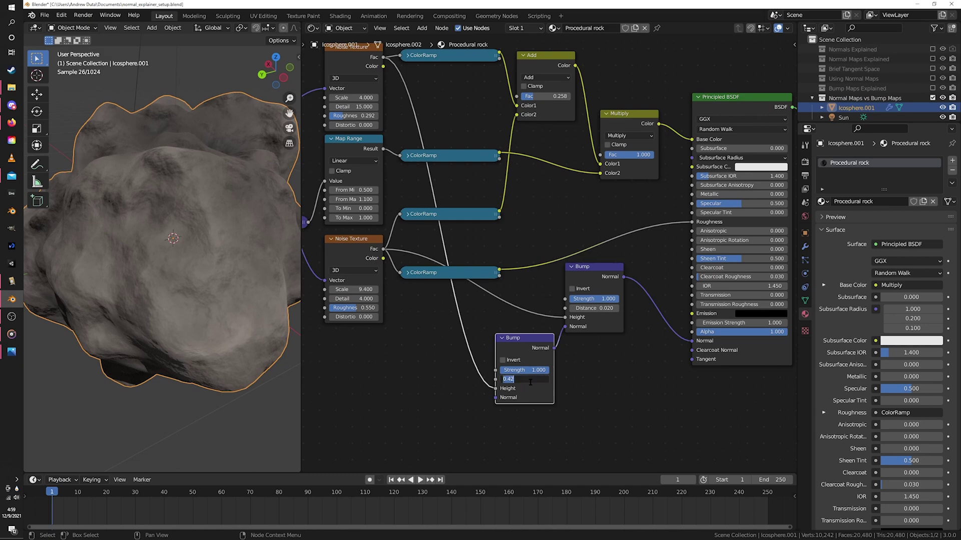
pyautogui.write('0.05')
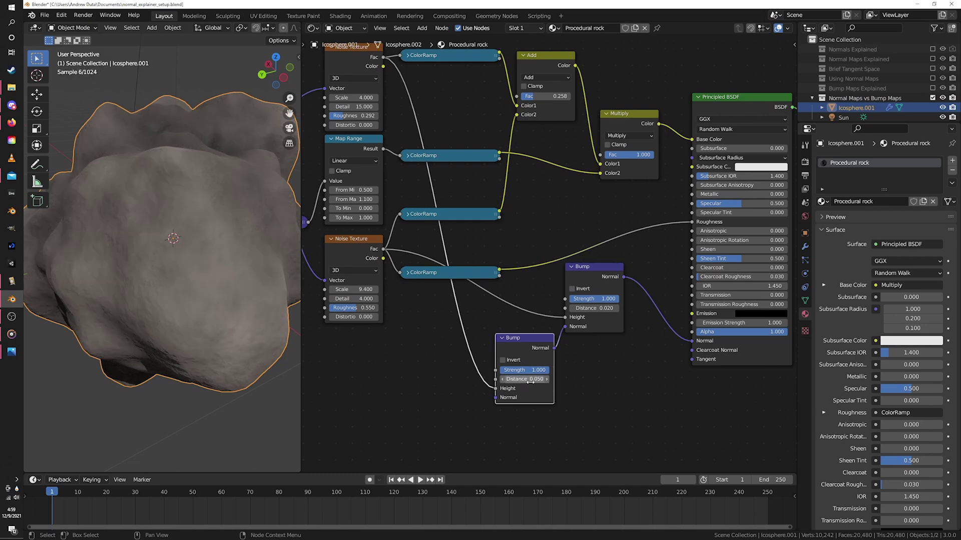
pyautogui.press('Return')
pyautogui.moveTo(215, 280); pyautogui.dragTo(188, 297, button='middle')
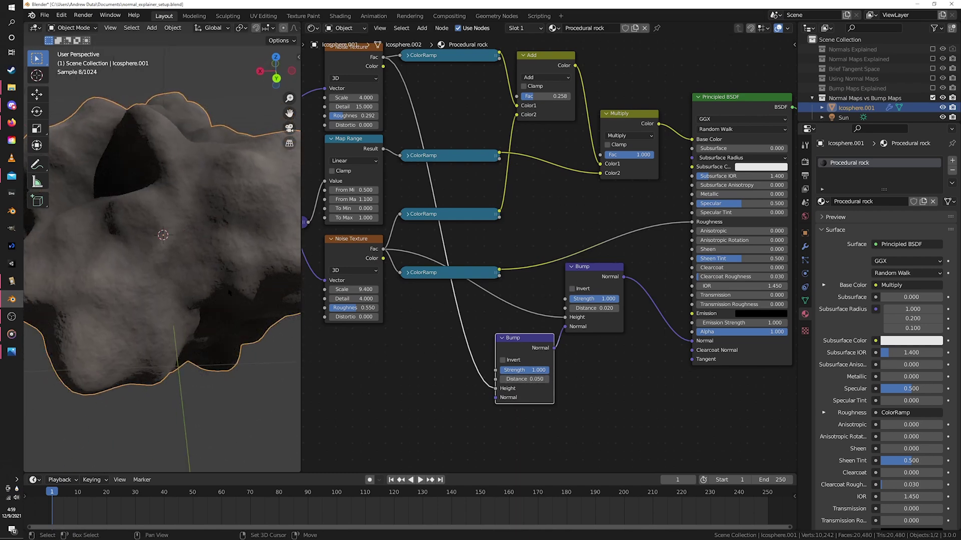
pyautogui.click(521, 380)
pyautogui.write('0.1')
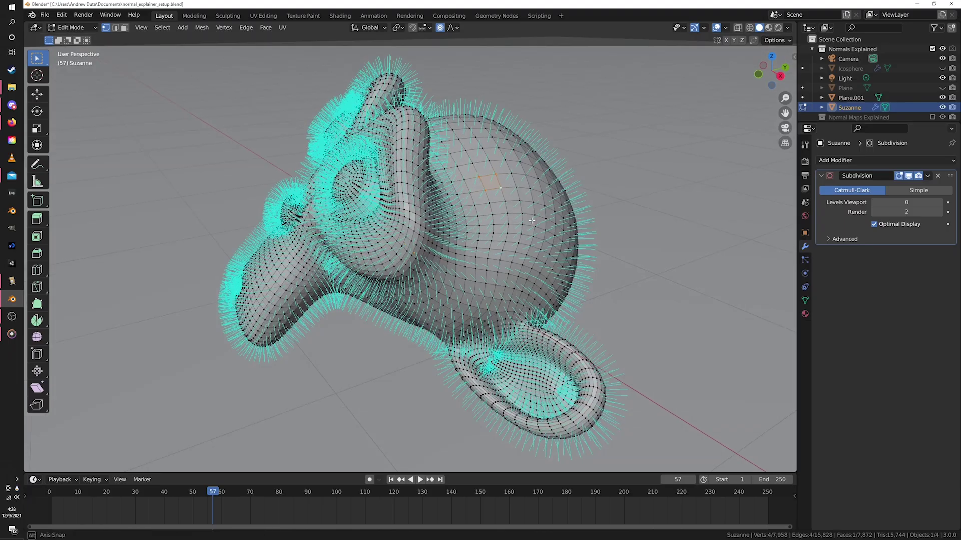
# Return to Object Mode and shade the Icosphere smooth
pyautogui.moveTo(495, 260); pyautogui.dragTo(499, 210, button='middle')
pyautogui.moveTo(568, 230); pyautogui.dragTo(334, 311, button='middle')
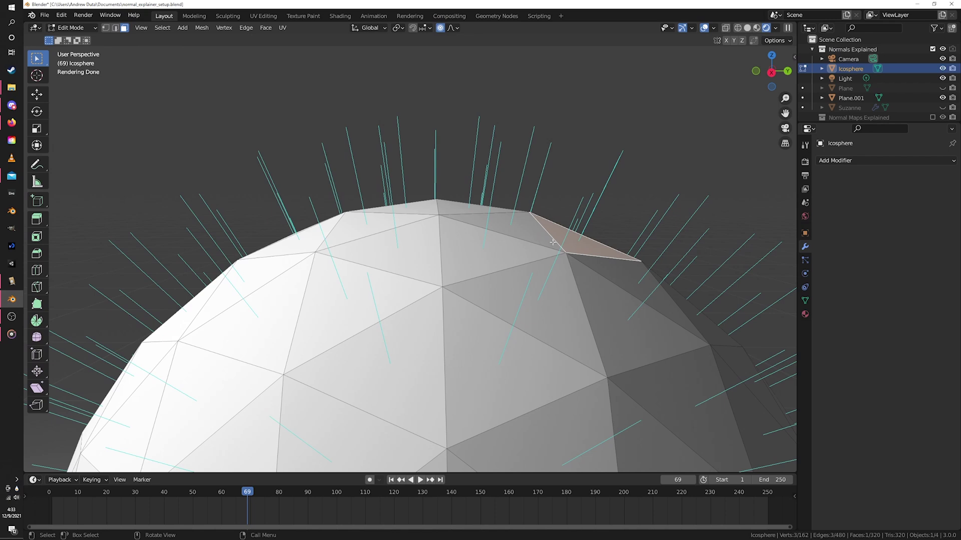
pyautogui.press('Tab')
pyautogui.rightClick(553, 242)
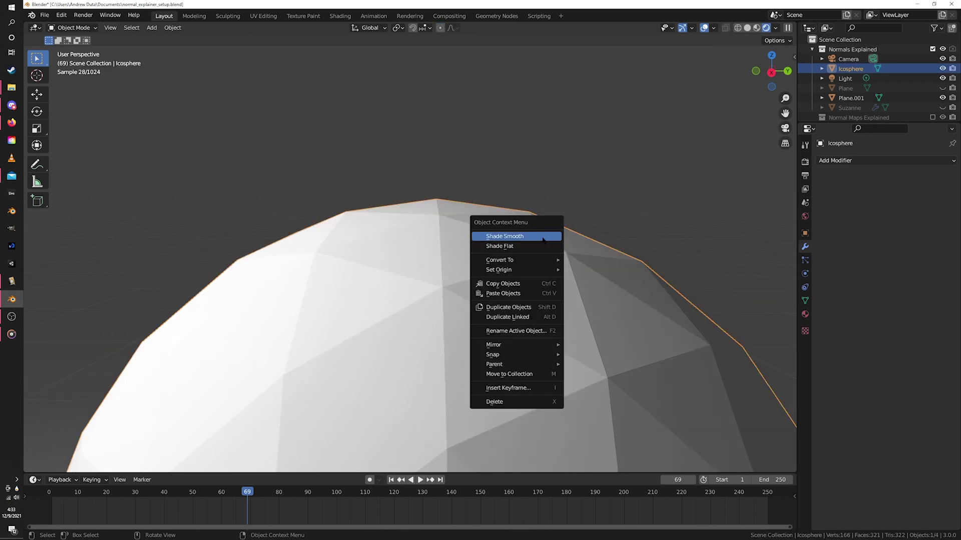
pyautogui.click(543, 236)
# Hide the overlays in camera view and compare the sphere shaded flat versus smooth
pyautogui.scroll(-4, 543, 240)
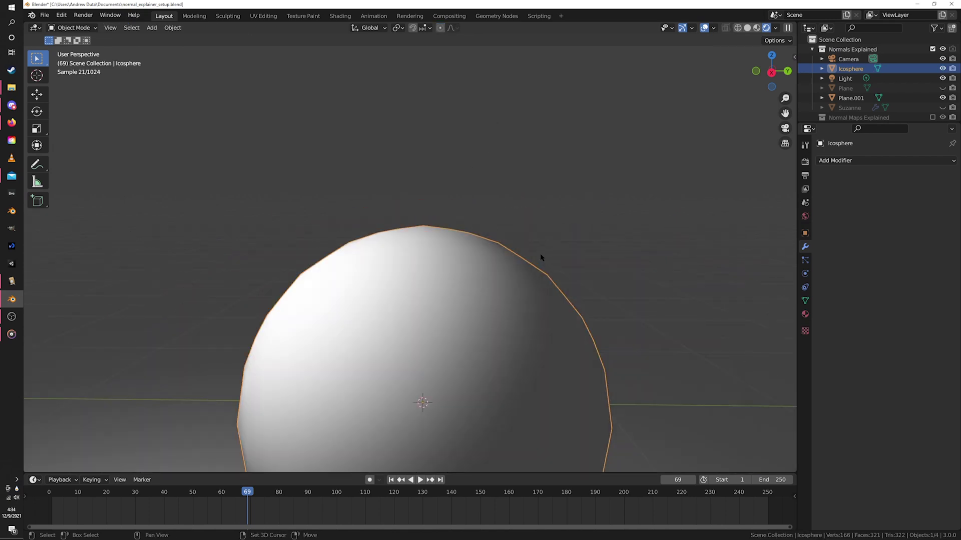
pyautogui.keyDown('shift'); pyautogui.moveTo(541, 258); pyautogui.dragTo(537, 168, button='middle'); pyautogui.keyUp('shift')
pyautogui.scroll(2, 444, 261)
pyautogui.press('KP_0')
pyautogui.hotkey('shift', 'alt', 'z')
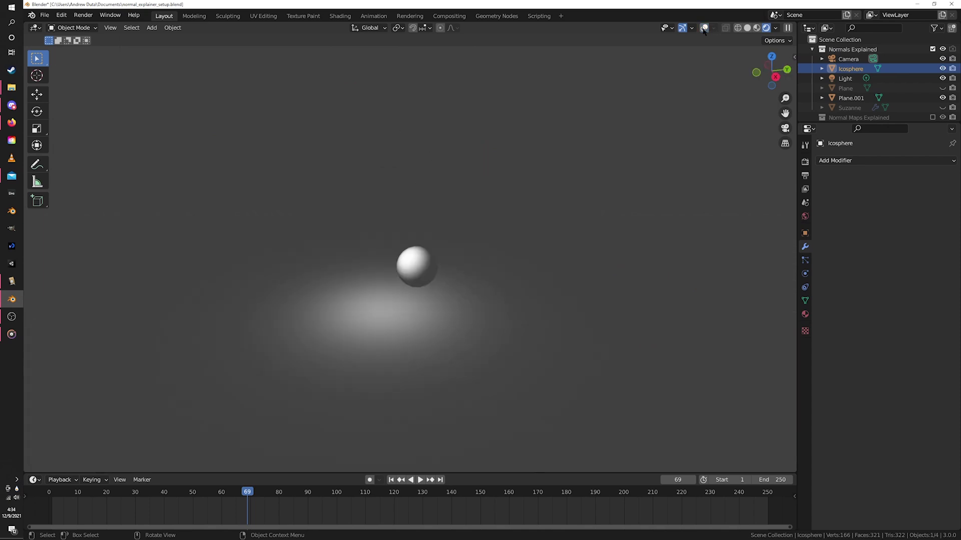
pyautogui.rightClick(420, 276)
pyautogui.click(418, 281)
pyautogui.rightClick(412, 279)
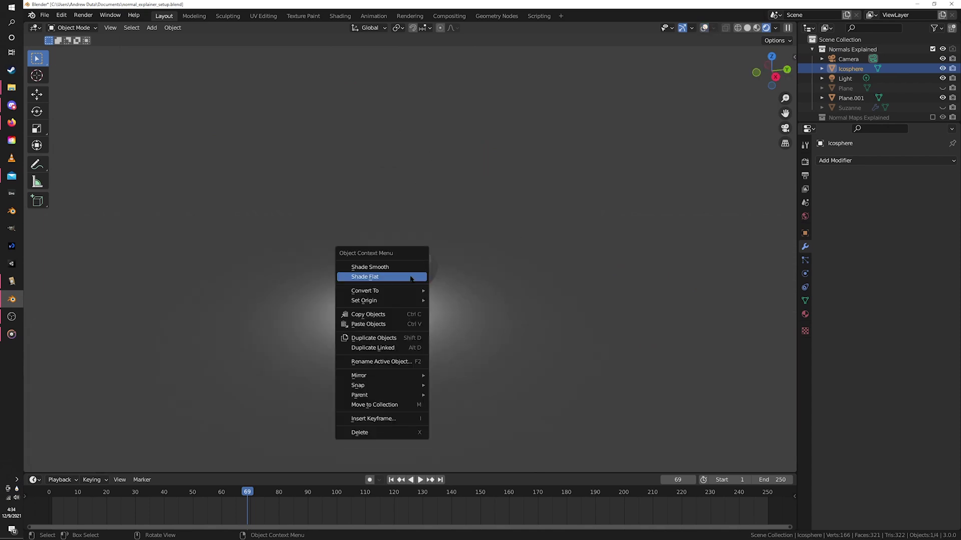
pyautogui.click(381, 267)
# Orbit to a perspective view of the steel-plate plane in the next scene
pyautogui.scroll(3, 424, 277)
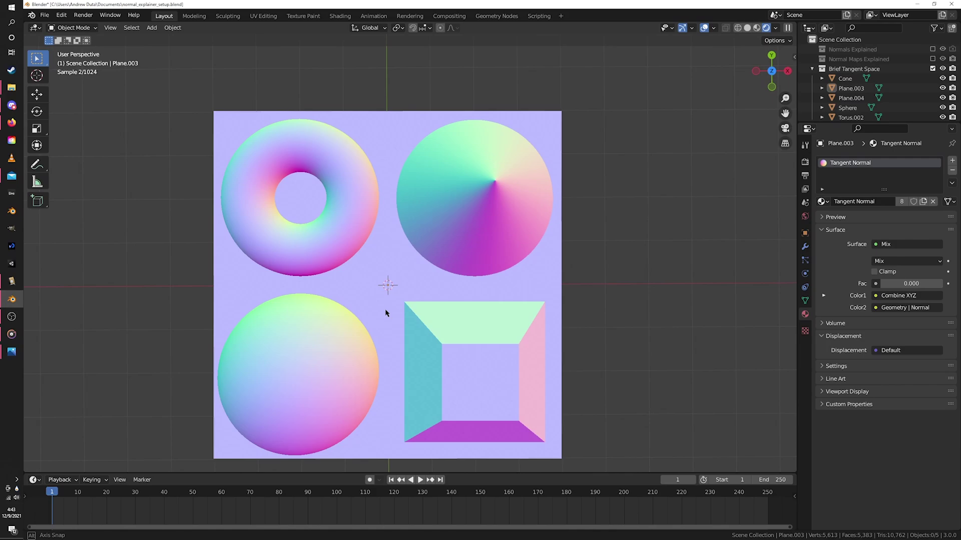
pyautogui.moveTo(390, 300); pyautogui.dragTo(449, 280, button='middle')
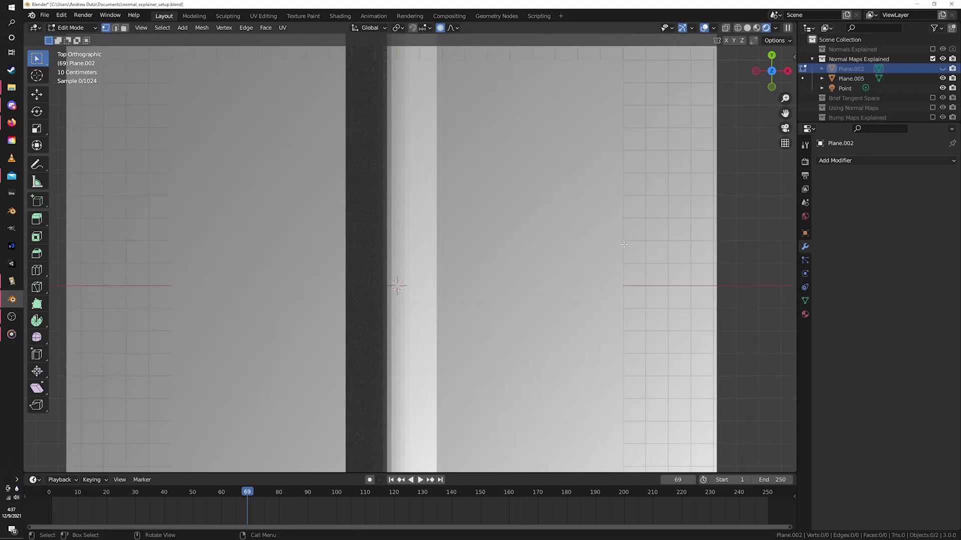
pyautogui.moveTo(337, 212); pyautogui.dragTo(578, 185, button='middle')
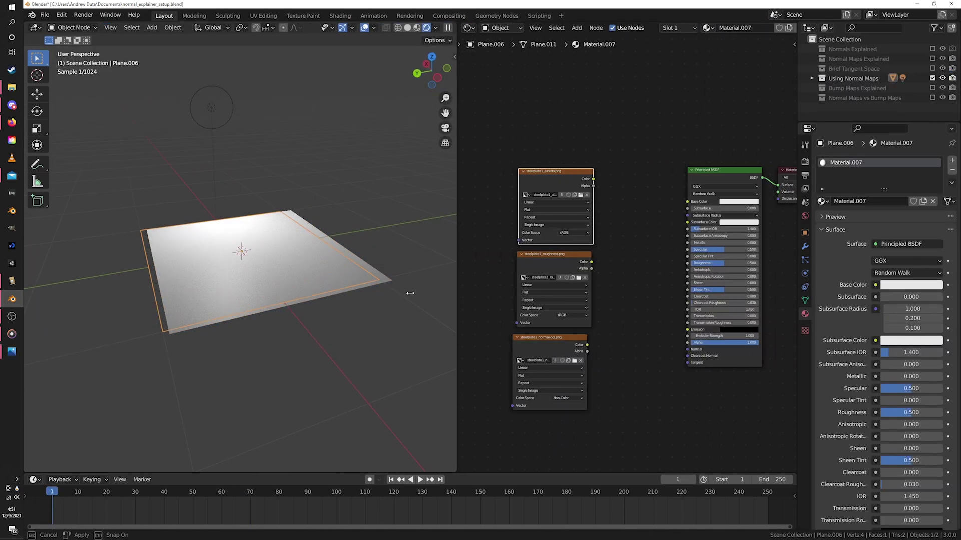
# Set the normal image to Non-Color and wire it through Normal Map into the shader Normal
pyautogui.moveTo(409, 293); pyautogui.dragTo(294, 293)
pyautogui.scroll(4, 725, 200)
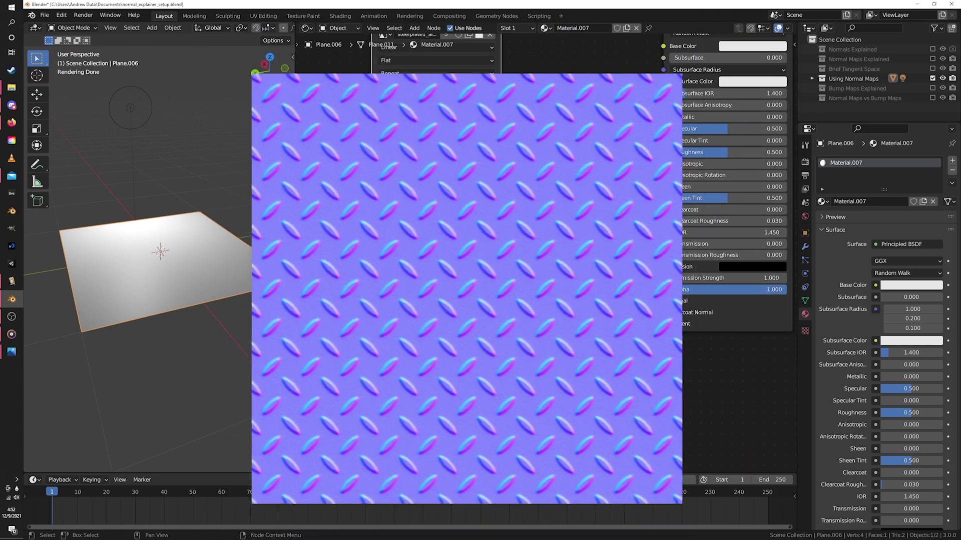
pyautogui.click(456, 385)
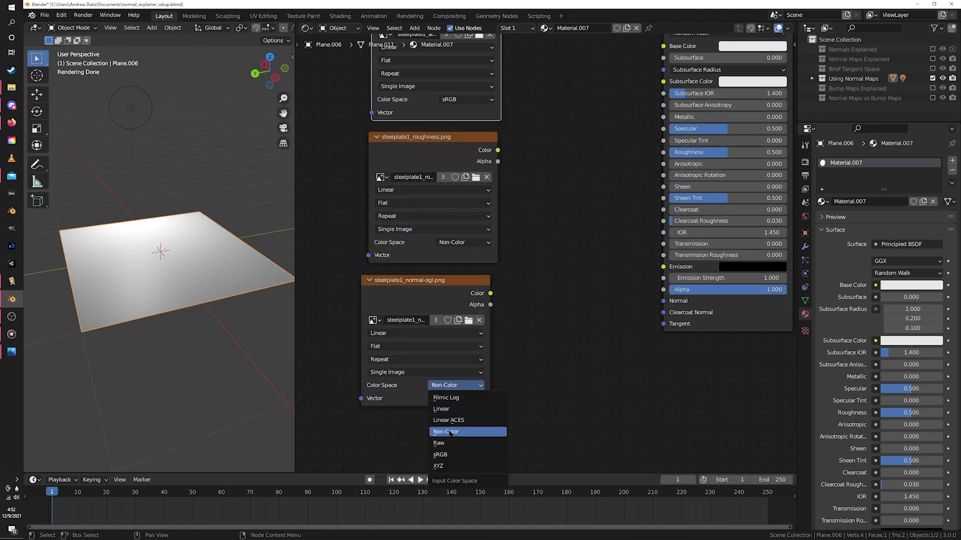
pyautogui.click(445, 432)
pyautogui.moveTo(472, 261); pyautogui.dragTo(524, 306)
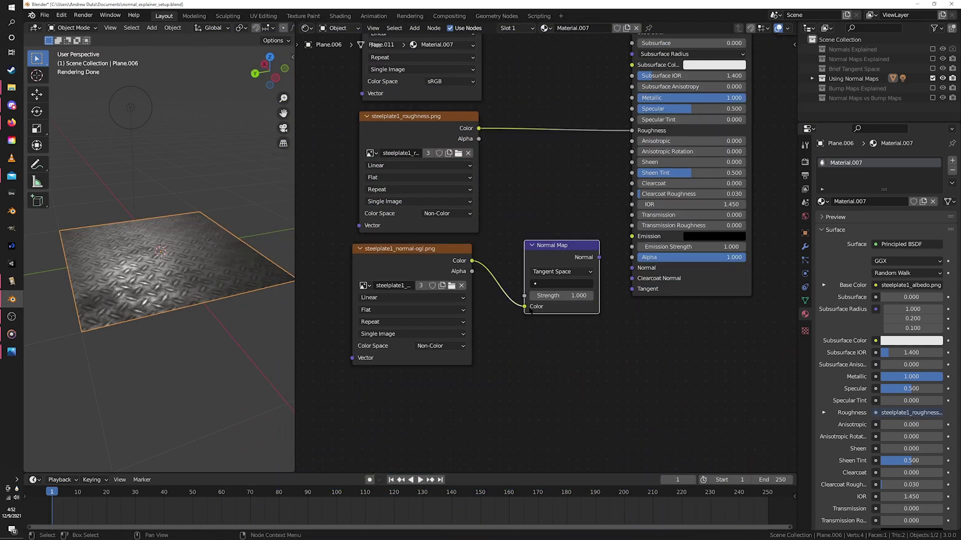
pyautogui.moveTo(600, 257); pyautogui.dragTo(632, 268)
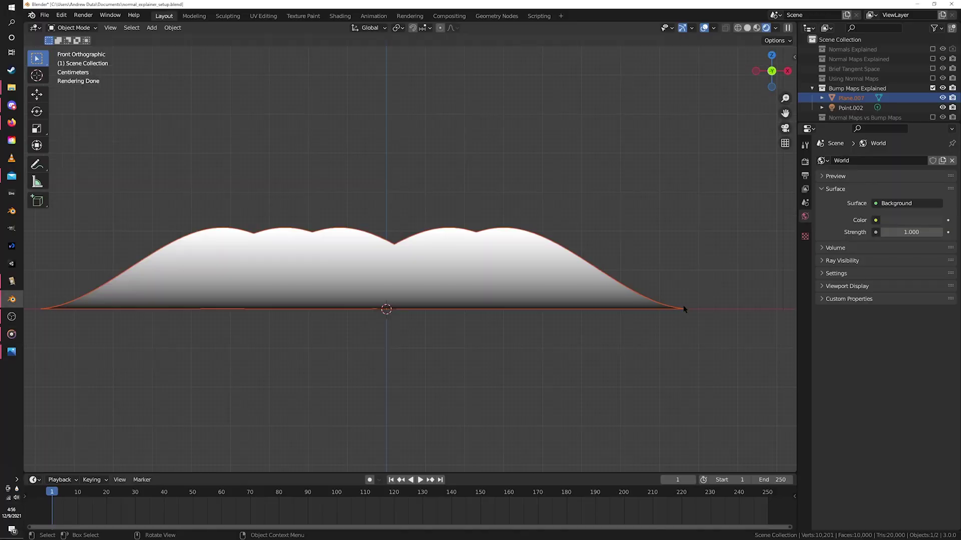
# On Plane.007, set the height image to Non-Color, plug Bump into Normal, and zero its Strength
pyautogui.click(686, 312)
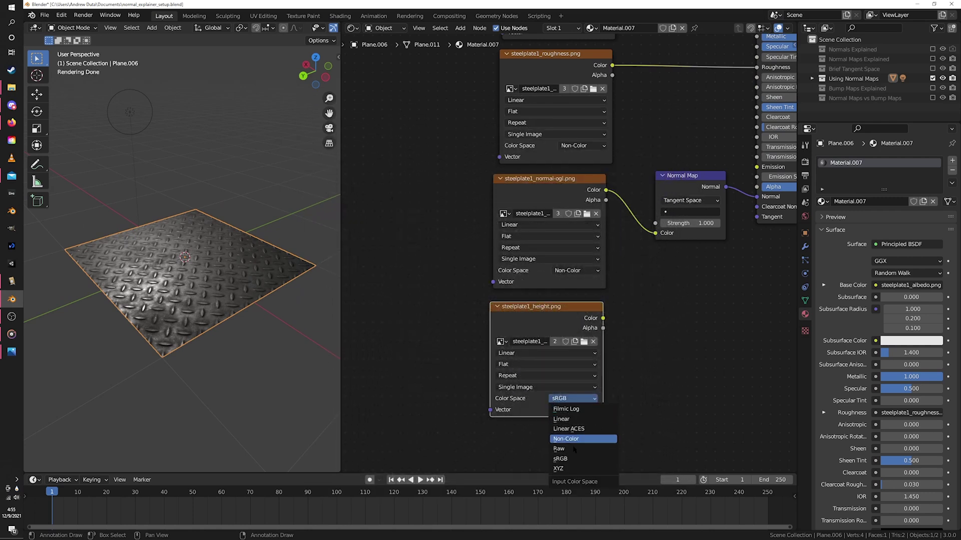
pyautogui.click(576, 443)
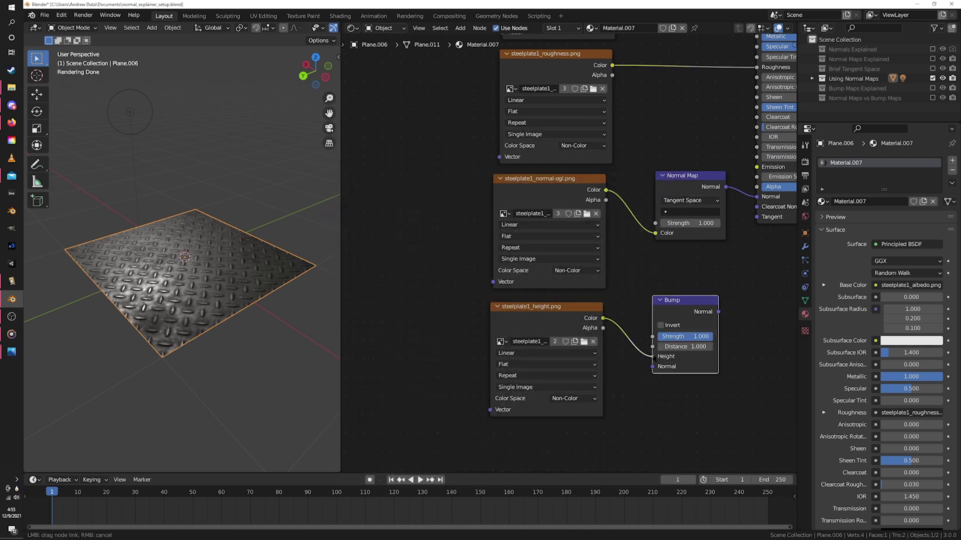
pyautogui.moveTo(719, 311); pyautogui.dragTo(757, 196)
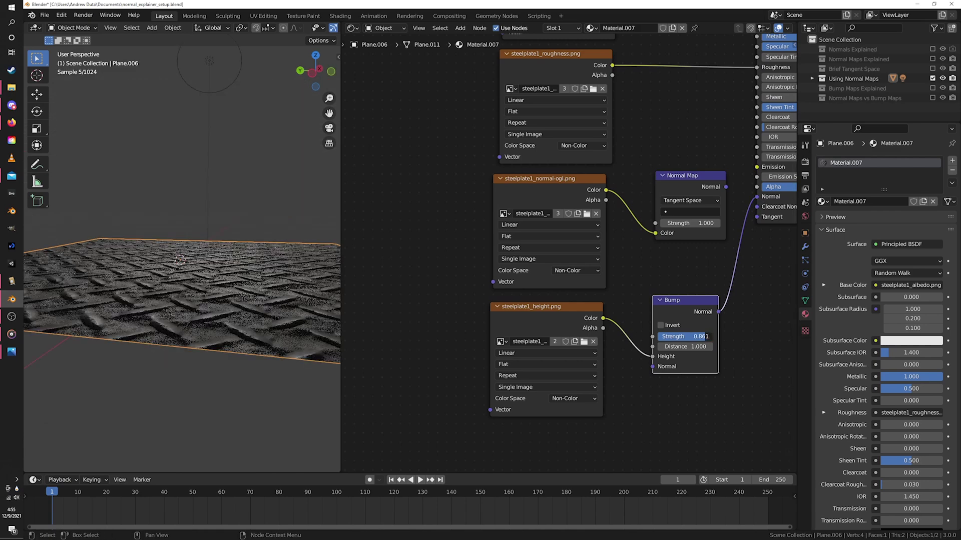
pyautogui.press('BackSpace')
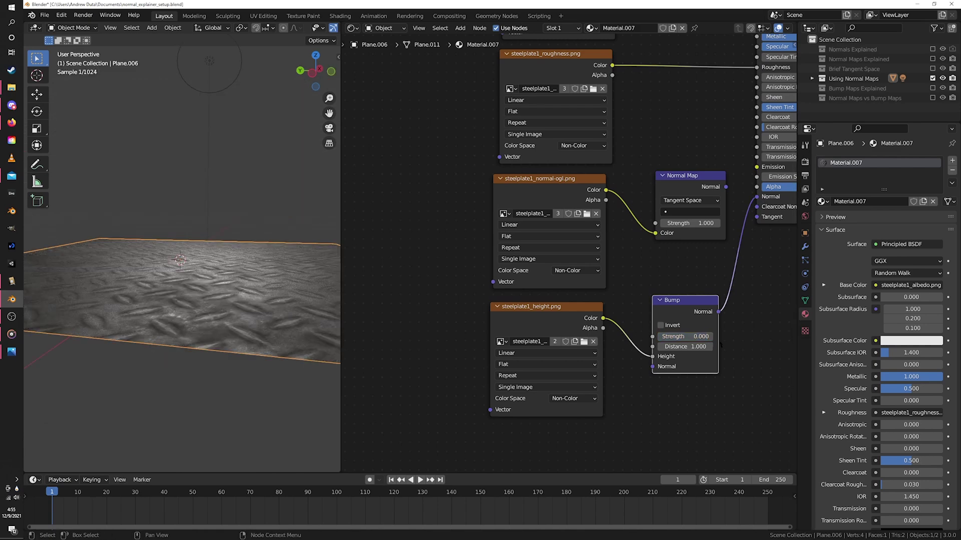
pyautogui.click(709, 338)
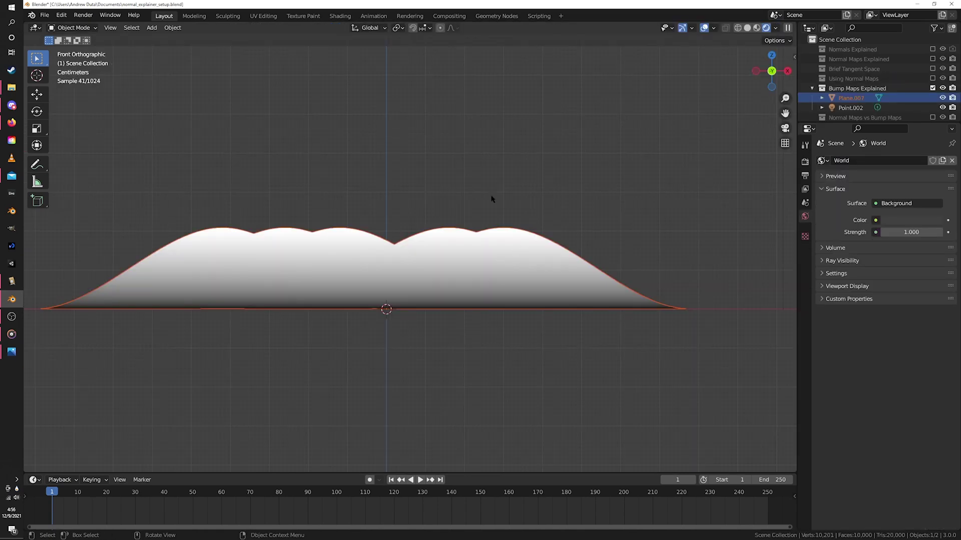
pyautogui.click(684, 309)
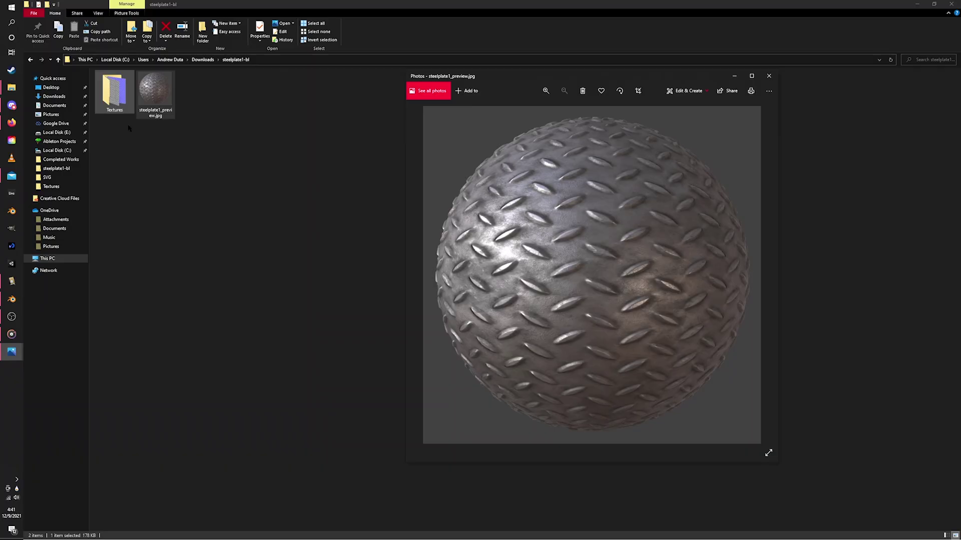
# Open the Textures folder and select the steelplate1 albedo image
pyautogui.doubleClick(116, 98)
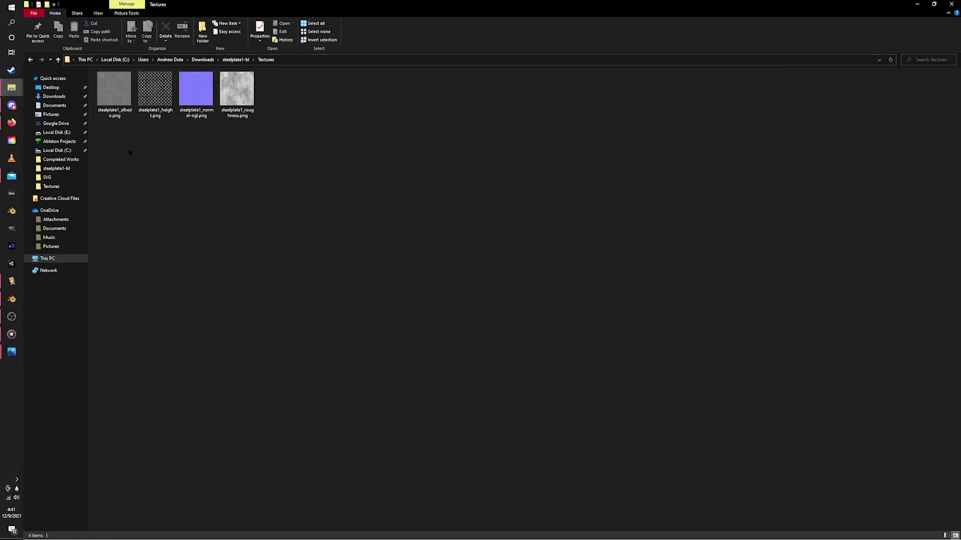
pyautogui.click(120, 95)
pyautogui.moveTo(554, 347); pyautogui.dragTo(568, 328)
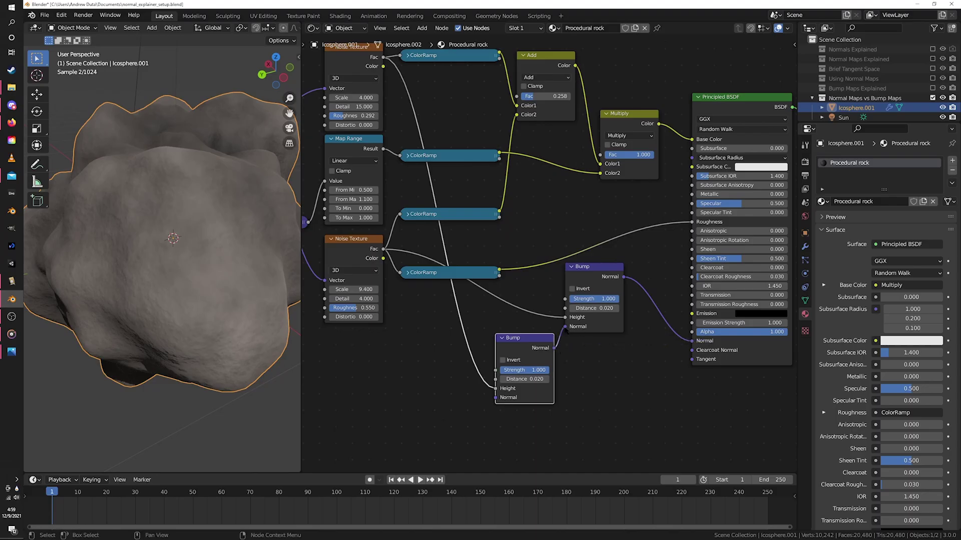
# Set the lower Bump Distance to 0.22, then step it up three more times
pyautogui.click(524, 379)
pyautogui.write('0.22')
pyautogui.press('Return')
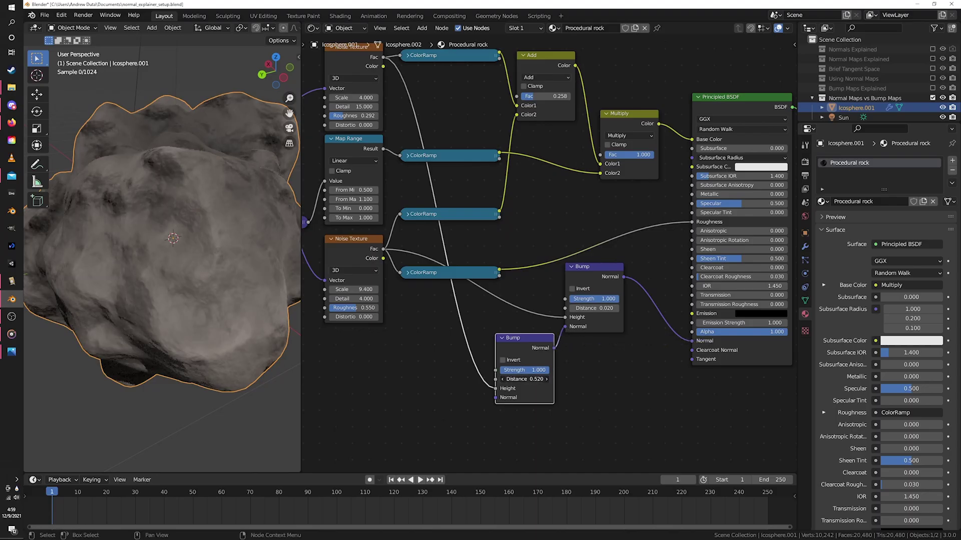
pyautogui.click(547, 379)
pyautogui.click(547, 378)
pyautogui.click(546, 379)
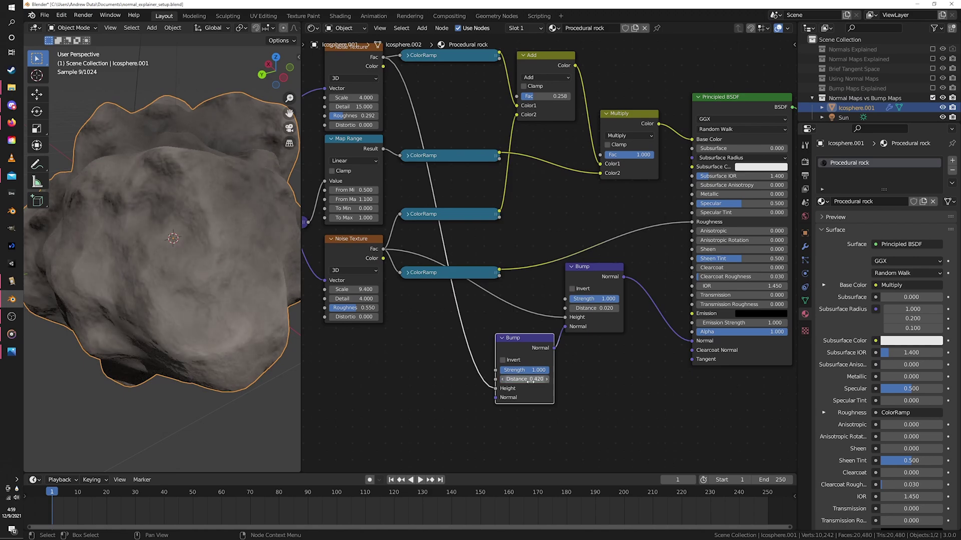